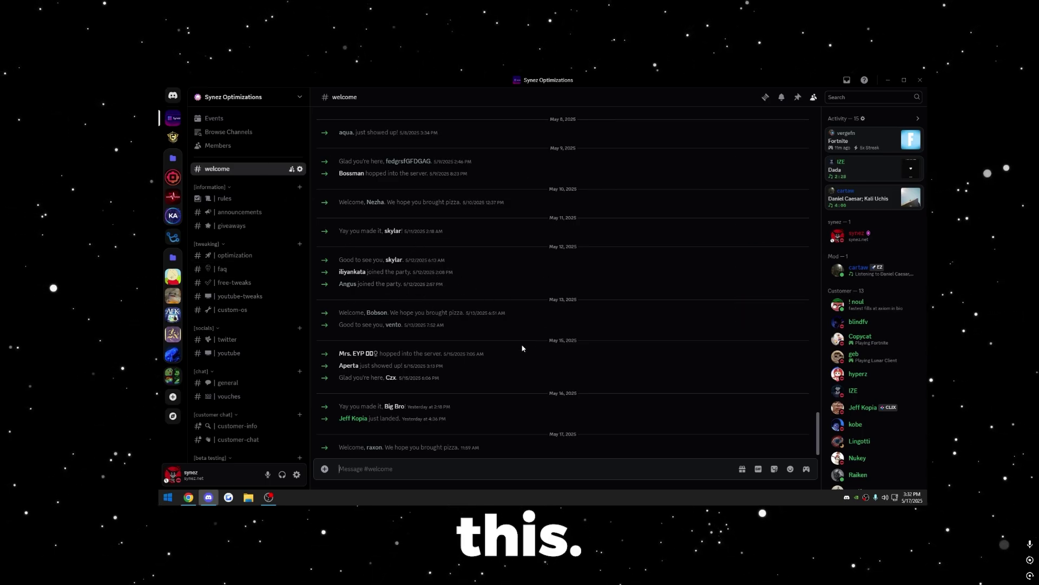
Step: Open the youtube-tweaks channel in the Synez Discord server
{"action": "left_click", "coordinate": [240, 296]}
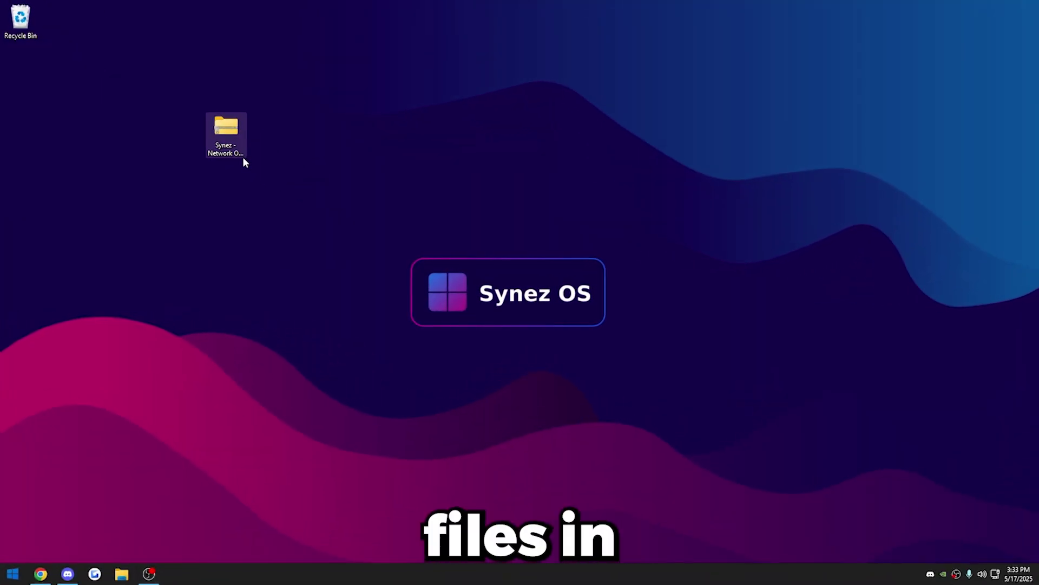
Step: Extract the Synez archive with 7-Zip into its own 'Synez - Network Optimization' folder
{"action": "right_click", "coordinate": [216, 136]}
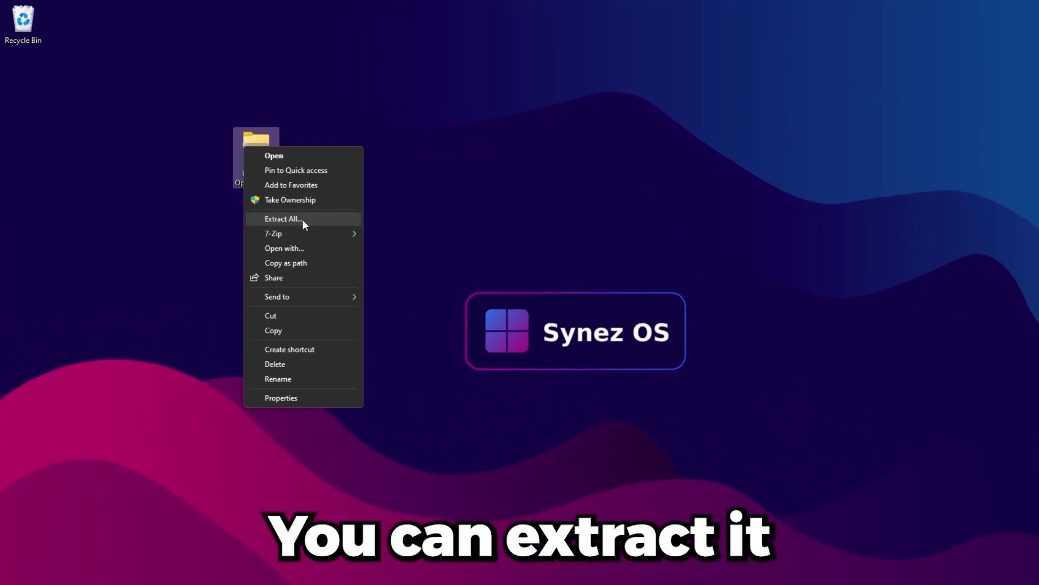
{"action": "mouse_move", "coordinate": [266, 205]}
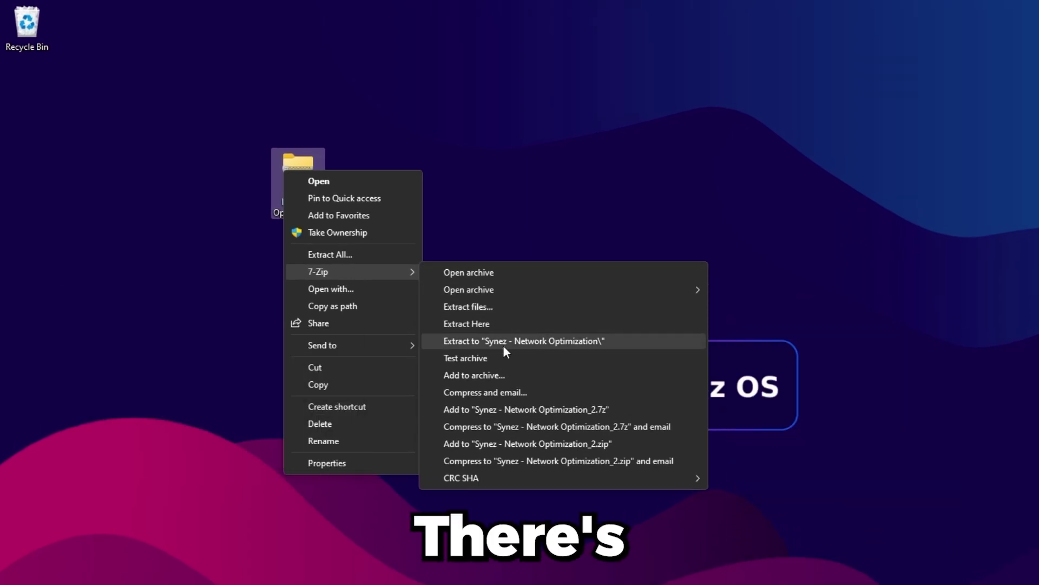
{"action": "left_click", "coordinate": [503, 344]}
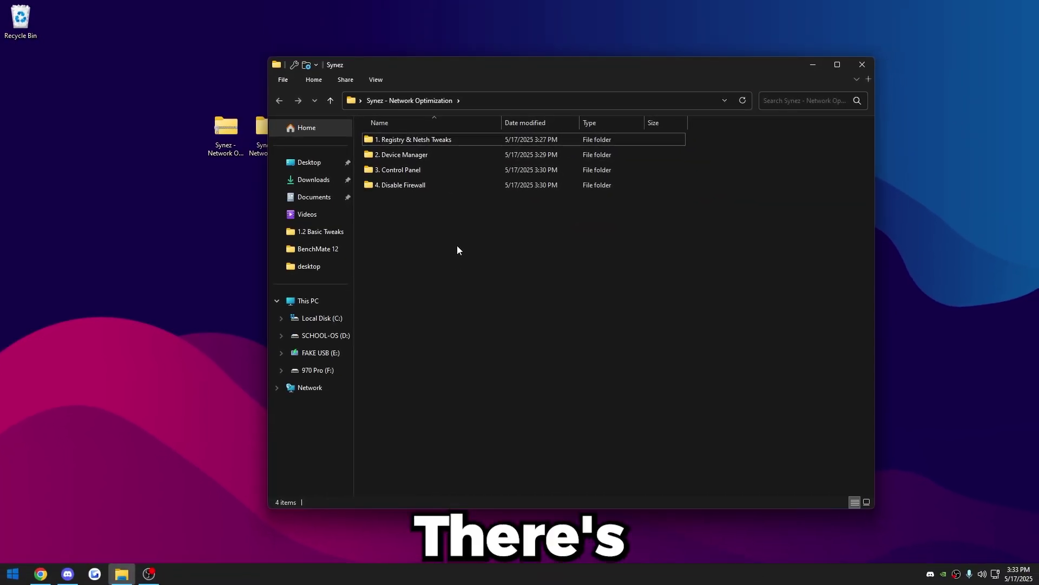
Step: Open the 1. Registry & Netsh Tweaks folder and launch PowerRun
{"action": "left_click", "coordinate": [379, 141]}
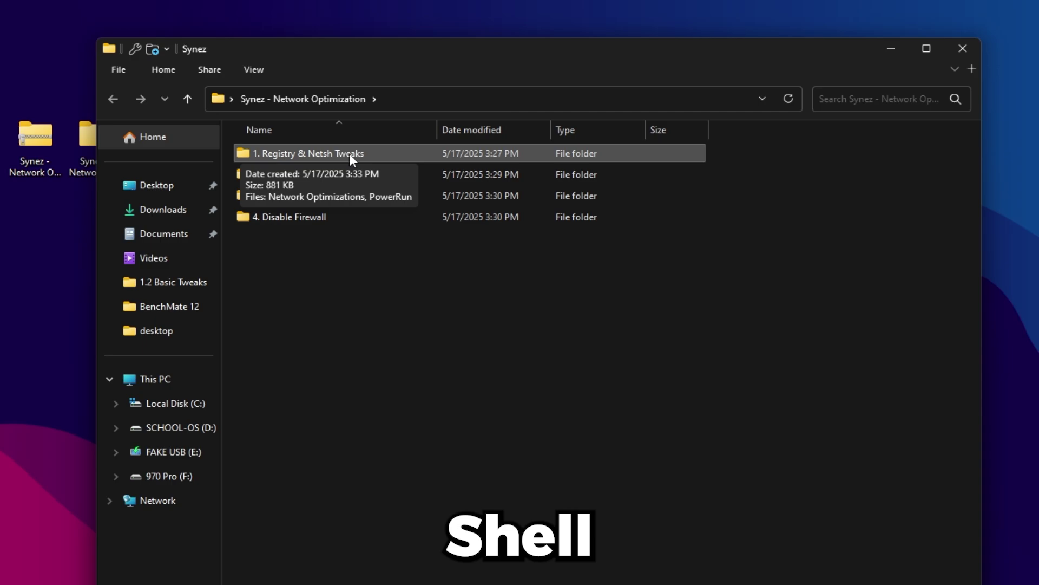
{"action": "double_click", "coordinate": [348, 155]}
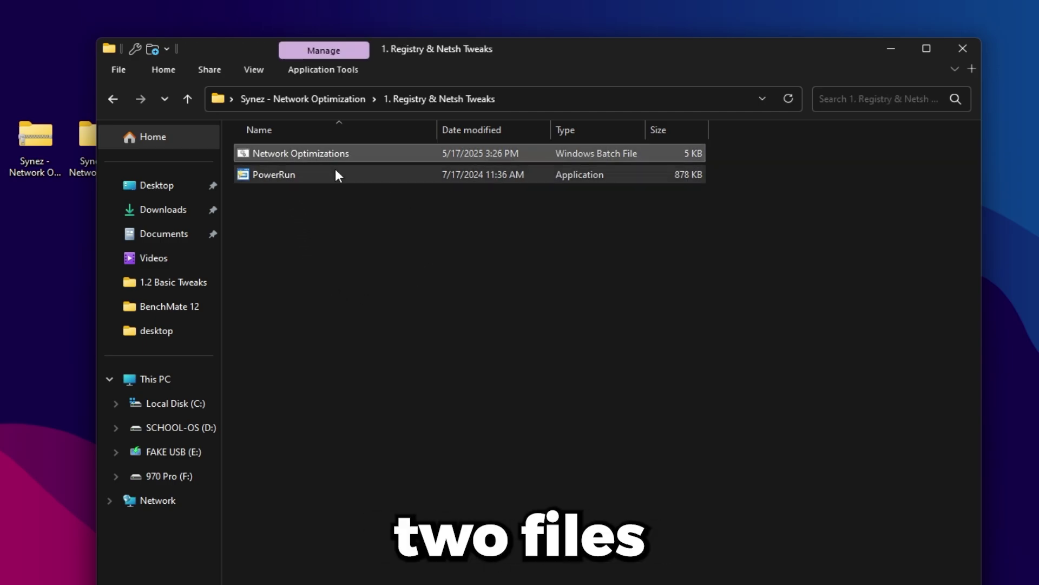
{"action": "left_click", "coordinate": [286, 198]}
{"action": "double_click", "coordinate": [304, 174]}
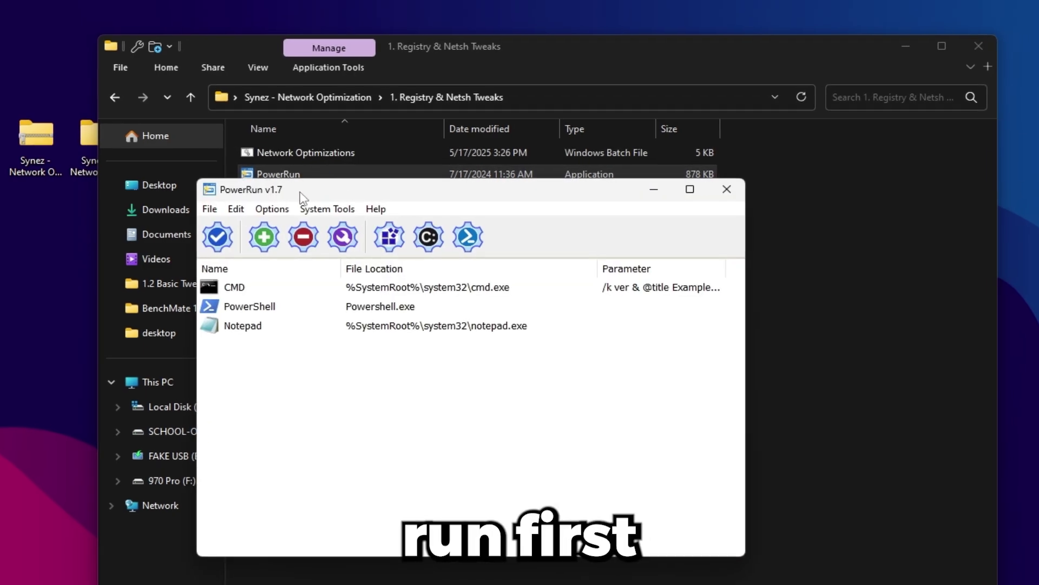
Step: Enable Allow Command Line in PowerRun's File menu, then close PowerRun
{"action": "left_click_drag", "start_coordinate": [301, 190], "coordinate": [277, 150]}
{"action": "left_click", "coordinate": [182, 166]}
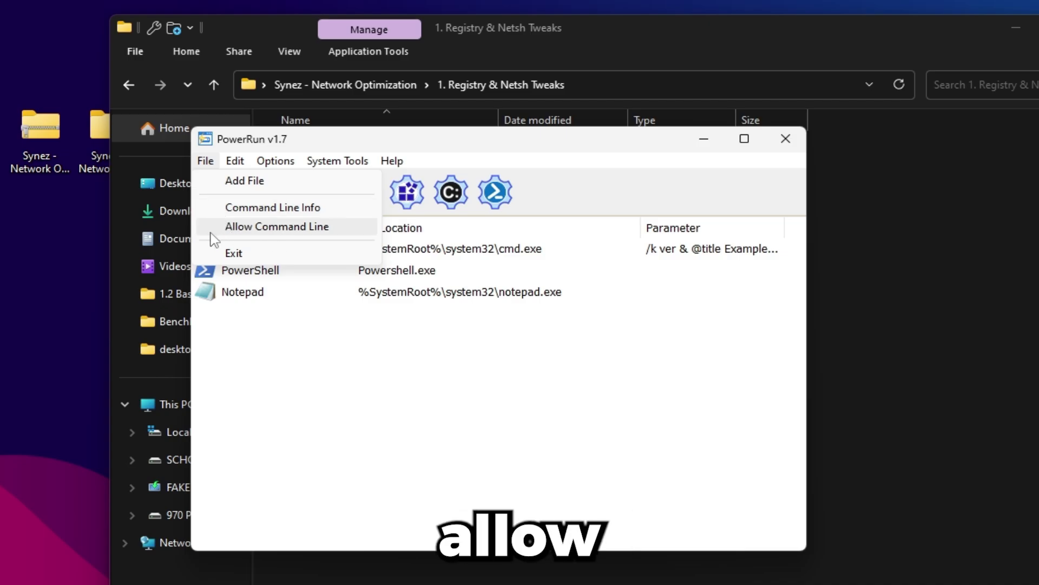
{"action": "left_click", "coordinate": [279, 227]}
{"action": "left_click", "coordinate": [785, 139]}
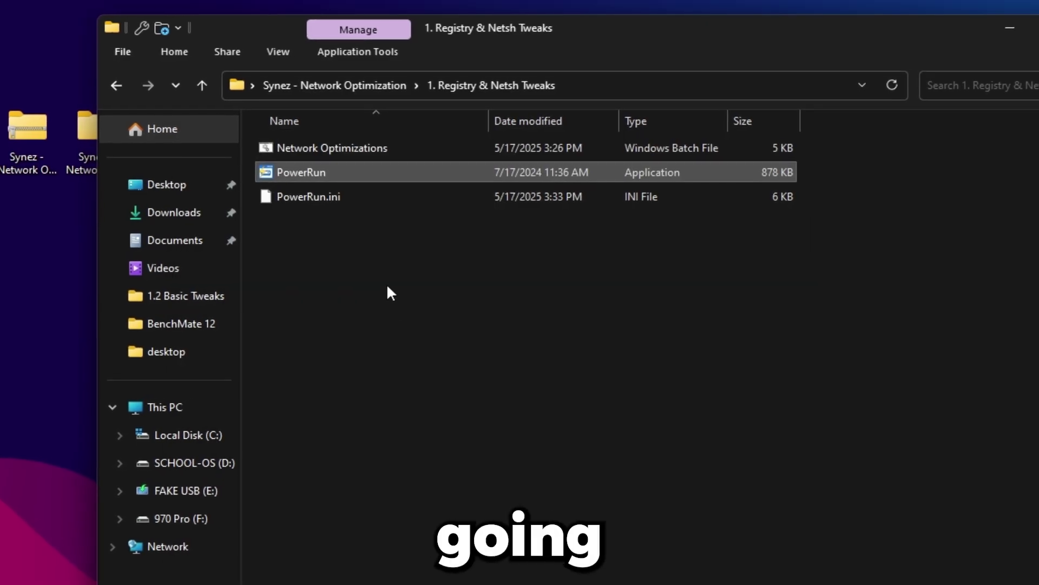
{"action": "left_click", "coordinate": [367, 142]}
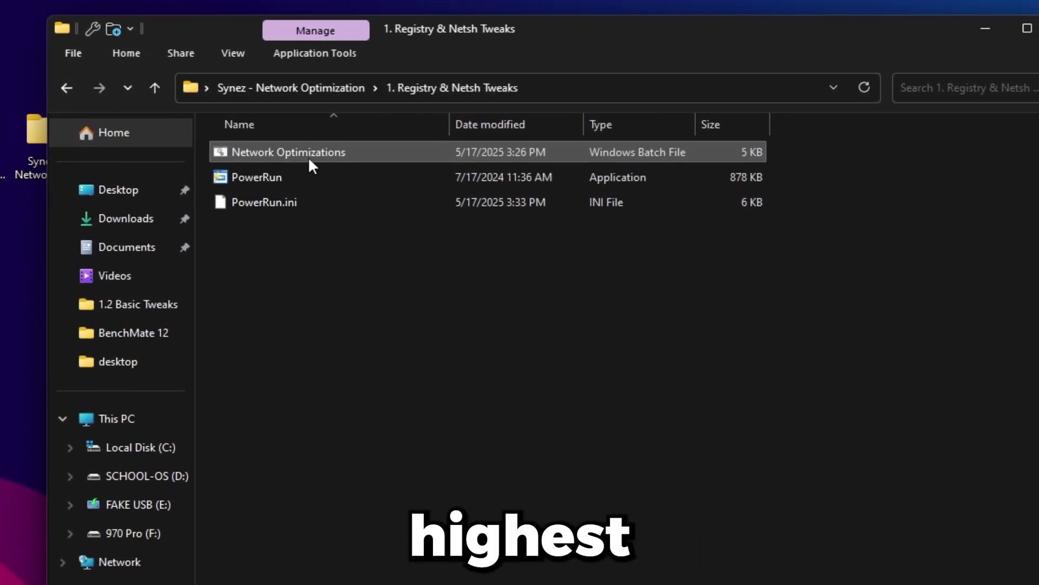
{"action": "right_click", "coordinate": [280, 155]}
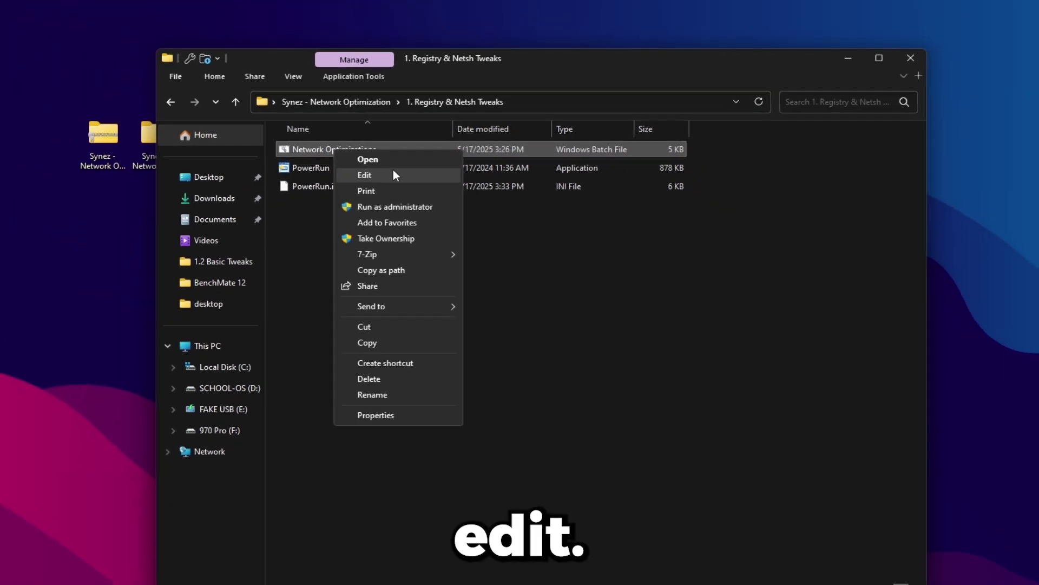
{"action": "left_click", "coordinate": [394, 174]}
{"action": "scroll", "coordinate": [367, 188], "scroll_direction": "down", "scroll_amount": 7}
{"action": "scroll", "coordinate": [324, 245], "scroll_direction": "up", "scroll_amount": 5}
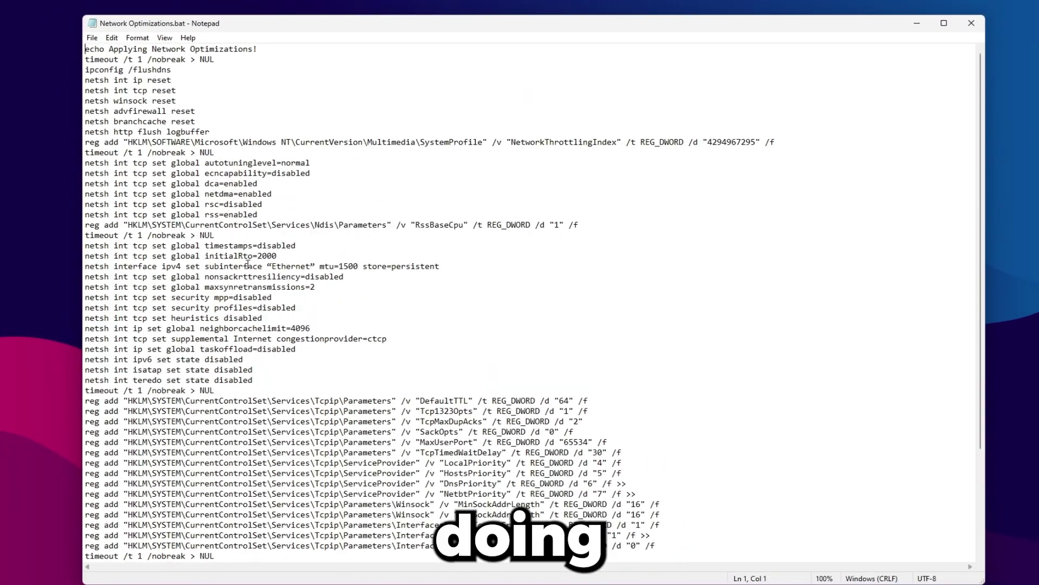
{"action": "left_click", "coordinate": [155, 255]}
{"action": "scroll", "coordinate": [210, 288], "scroll_direction": "down", "scroll_amount": 4}
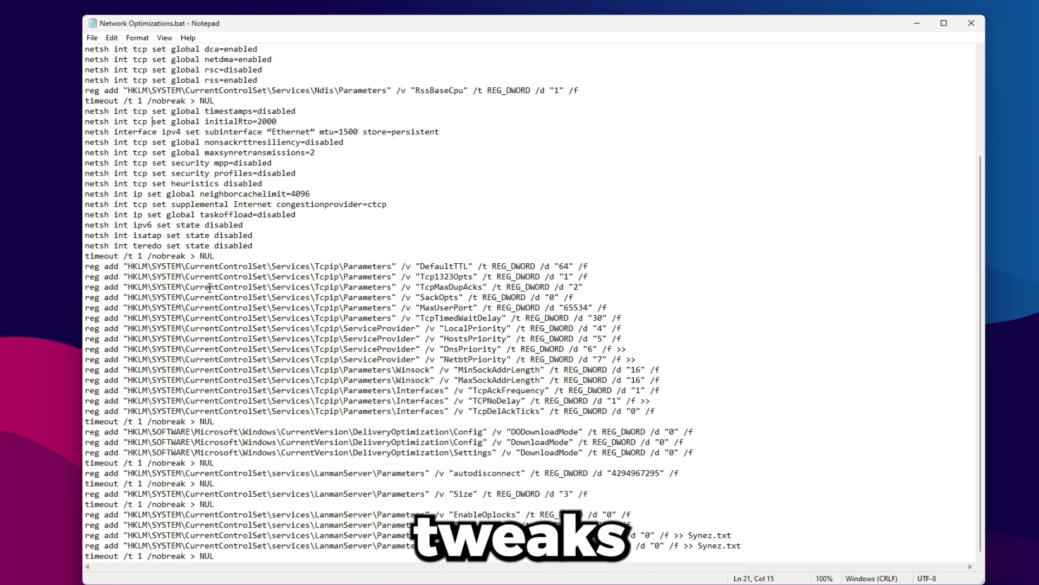
{"action": "scroll", "coordinate": [350, 255], "scroll_direction": "up", "scroll_amount": 2}
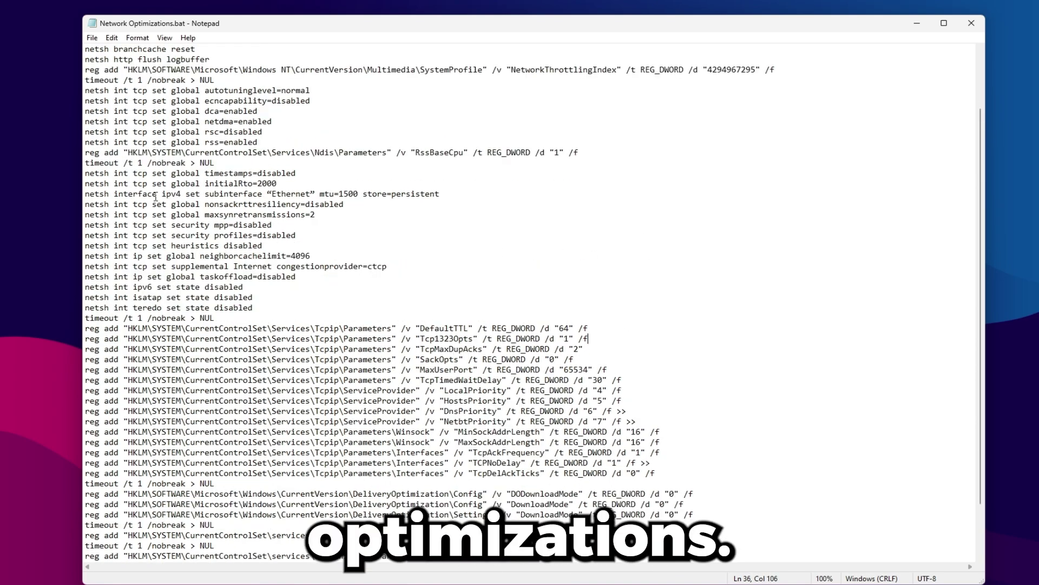
{"action": "scroll", "coordinate": [351, 255], "scroll_direction": "down", "scroll_amount": 2}
{"action": "scroll", "coordinate": [294, 366], "scroll_direction": "up", "scroll_amount": 5}
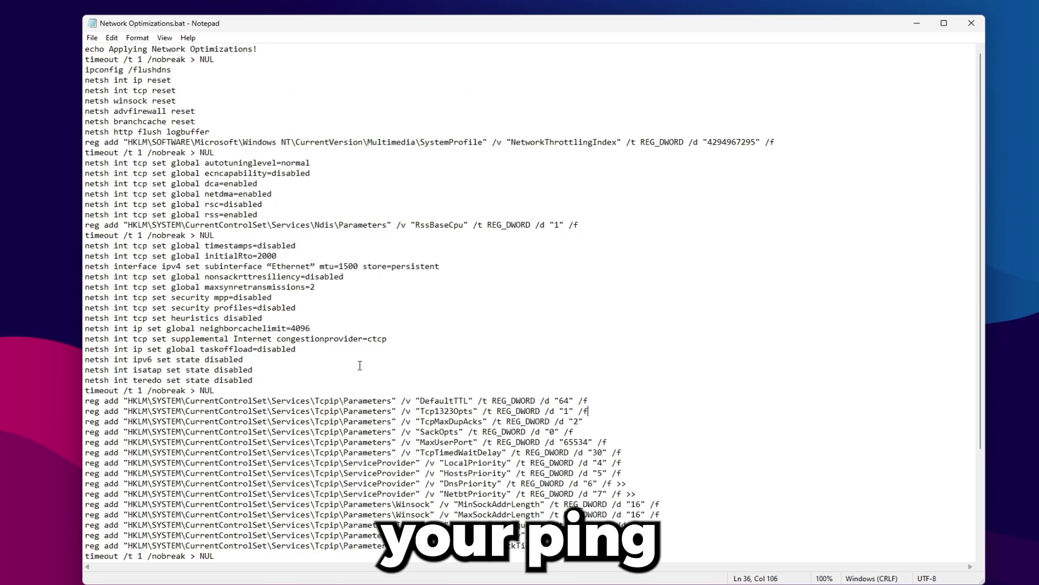
{"action": "scroll", "coordinate": [274, 351], "scroll_direction": "down", "scroll_amount": 4}
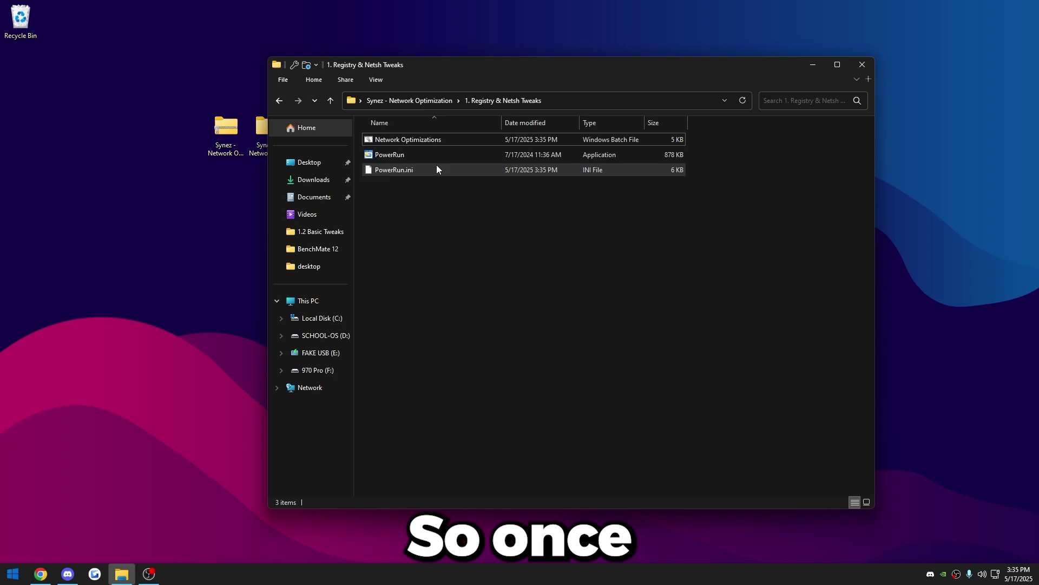
{"action": "left_click", "coordinate": [401, 140]}
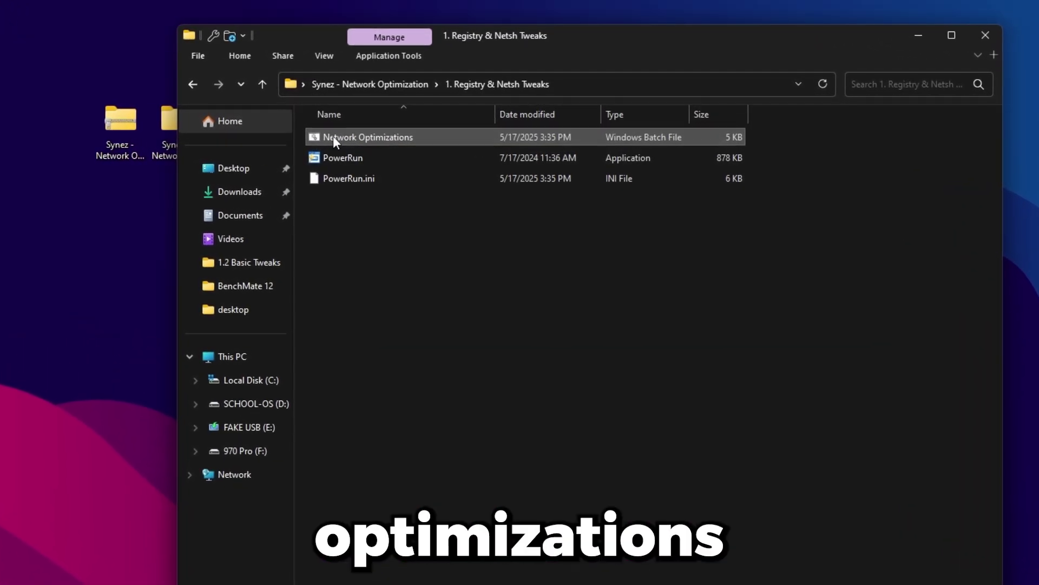
Step: Run Network Optimizations.bat through PowerRun, then return to the Synez - Network Optimization folder
{"action": "left_click_drag", "start_coordinate": [331, 140], "coordinate": [359, 156]}
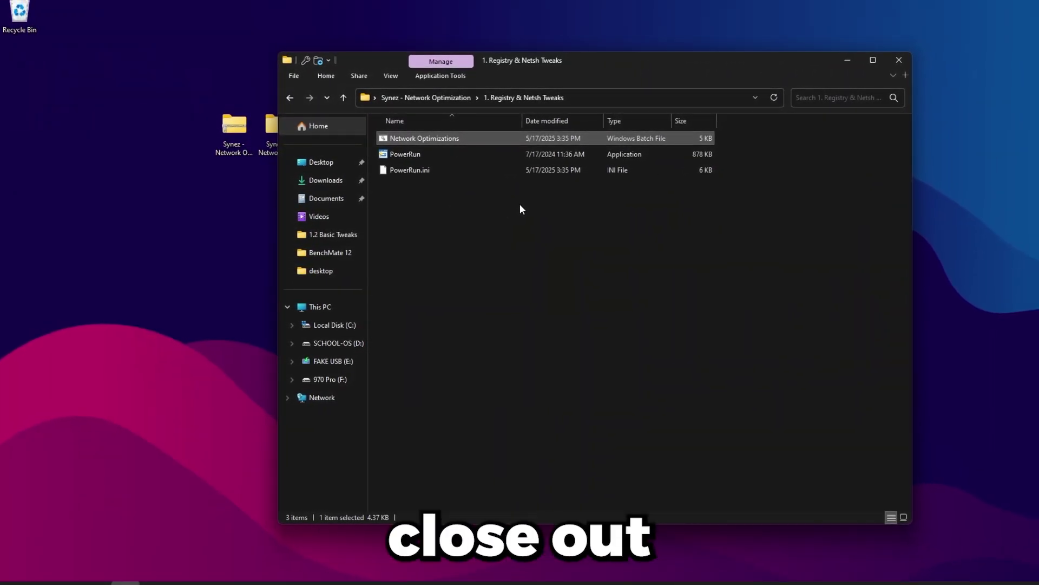
{"action": "left_click_drag", "start_coordinate": [340, 64], "coordinate": [294, 51]}
{"action": "left_click", "coordinate": [269, 98]}
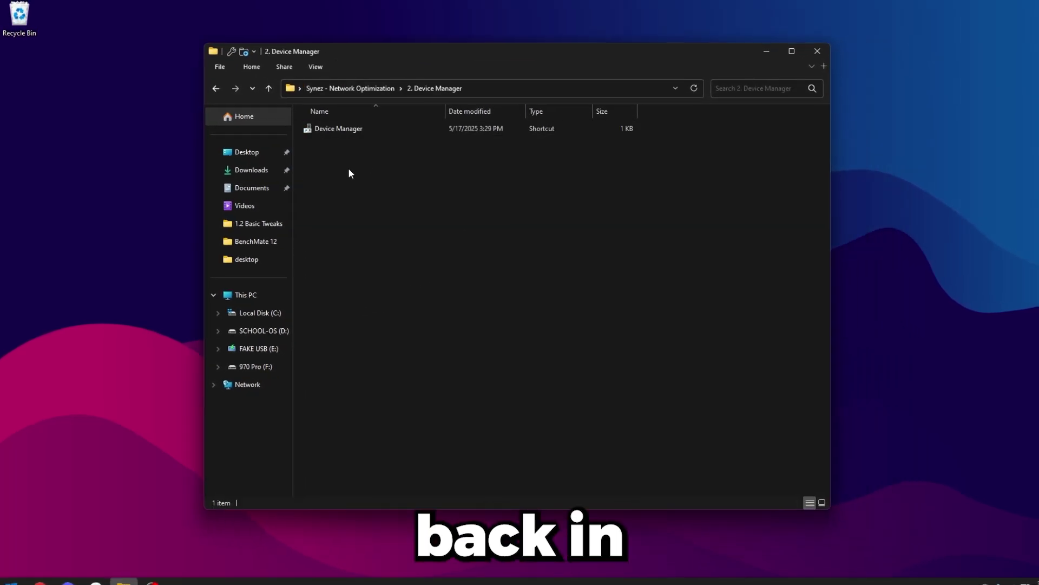
Step: Untick 'Allow the computer to turn off this device' for the Intel I225-V Ethernet controller
{"action": "double_click", "coordinate": [355, 130]}
{"action": "left_click_drag", "start_coordinate": [167, 24], "coordinate": [364, 39]}
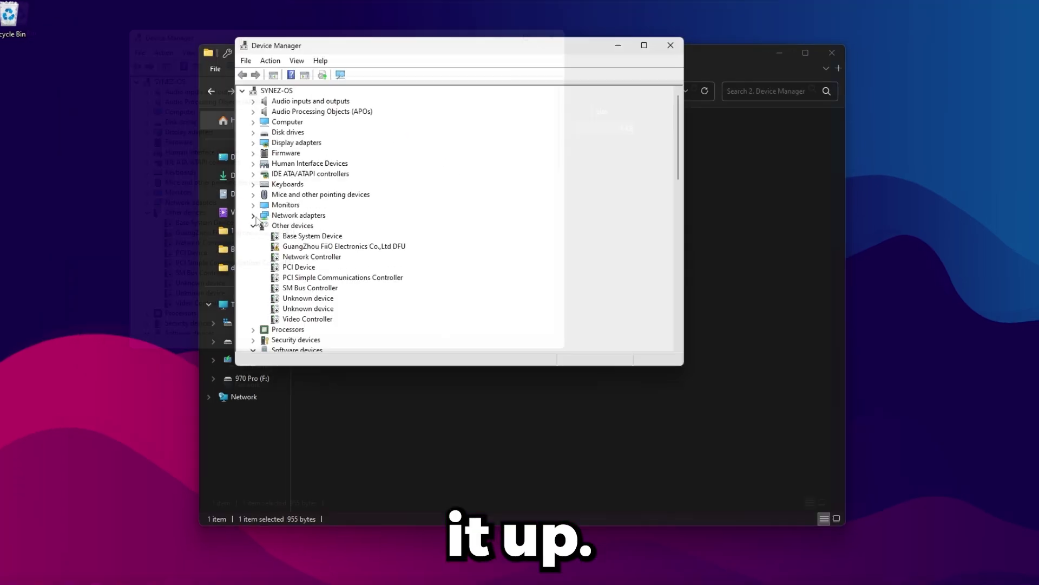
{"action": "left_click", "coordinate": [257, 209]}
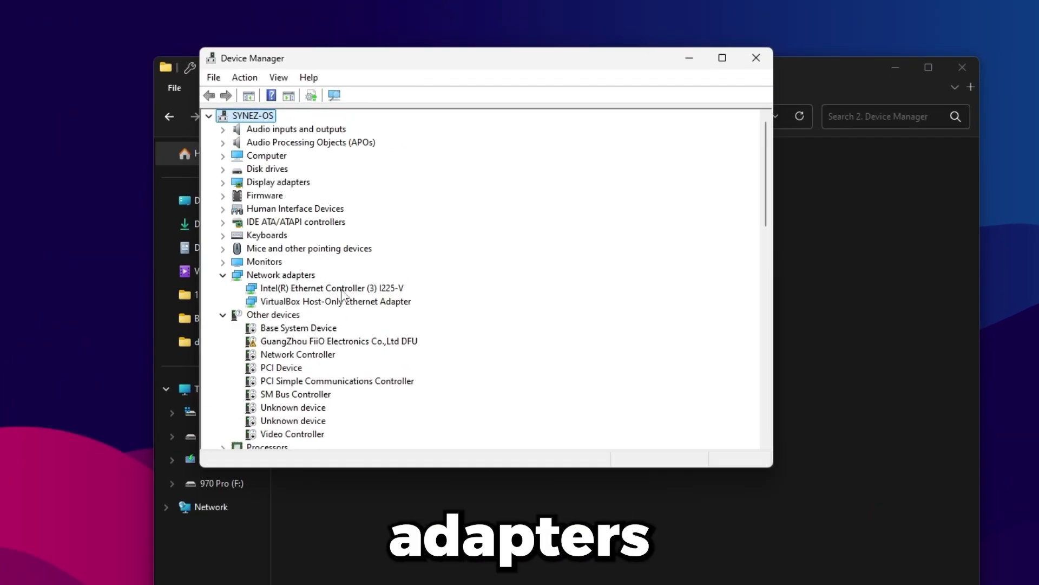
{"action": "double_click", "coordinate": [311, 293]}
{"action": "left_click", "coordinate": [563, 115]}
{"action": "left_click", "coordinate": [321, 196]}
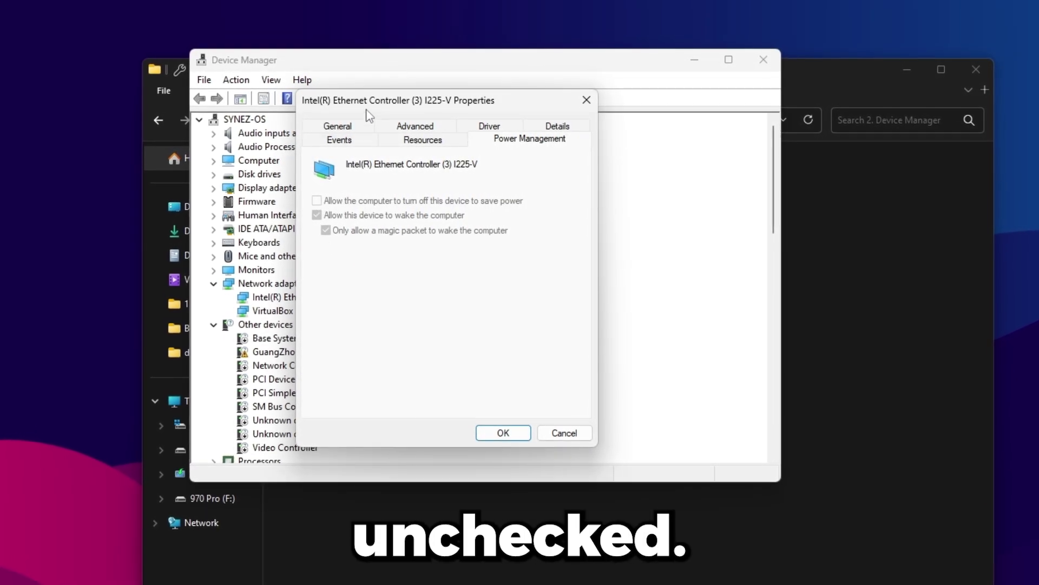
Step: On the adapter's Advanced tab, set Flow Control and Interrupt Moderation to Disabled
{"action": "left_click", "coordinate": [402, 136]}
{"action": "left_click", "coordinate": [414, 127]}
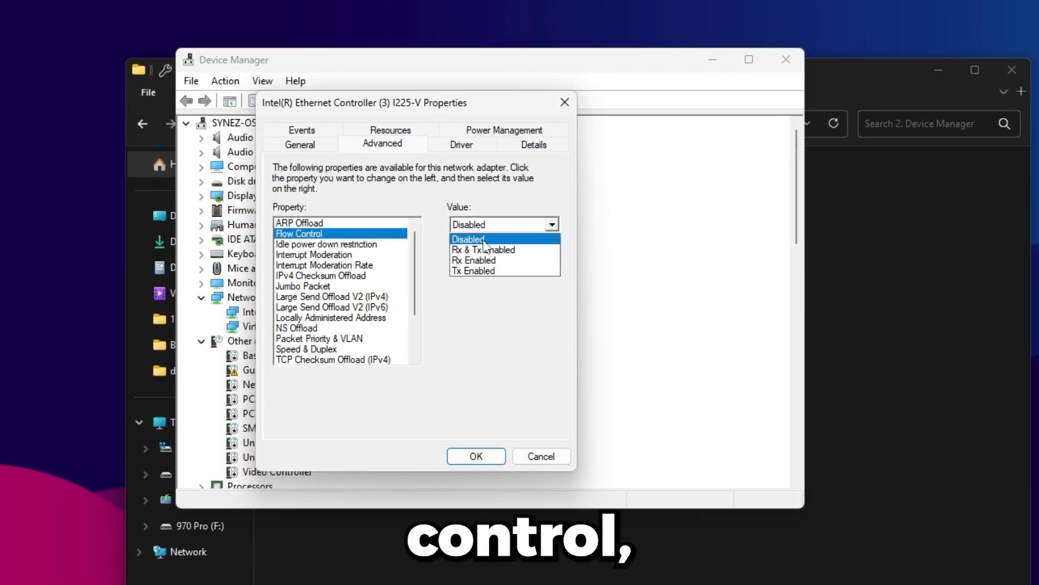
{"action": "left_click", "coordinate": [484, 241]}
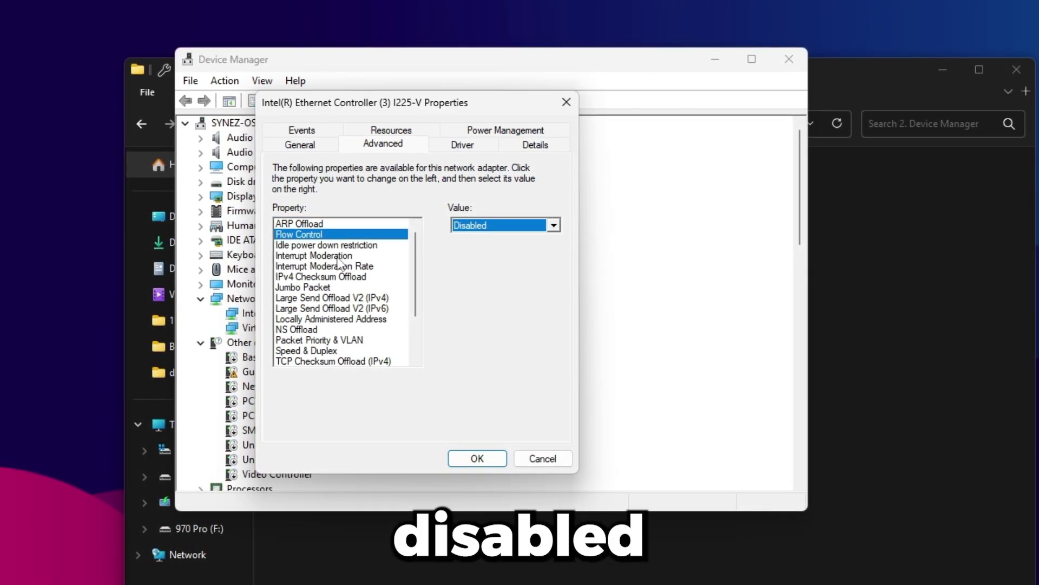
{"action": "left_click", "coordinate": [339, 259]}
{"action": "left_click", "coordinate": [477, 226]}
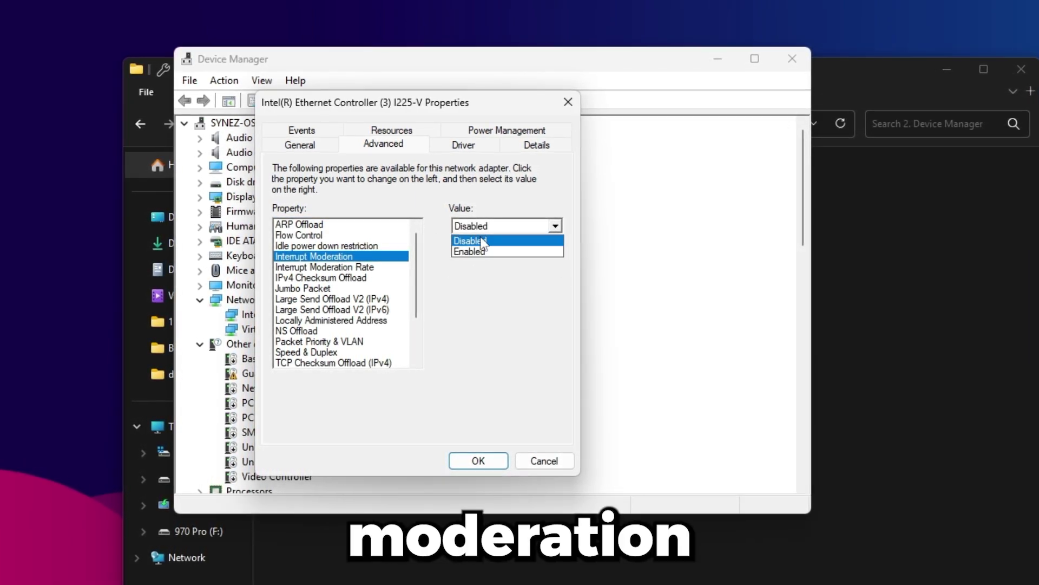
{"action": "left_click", "coordinate": [477, 237]}
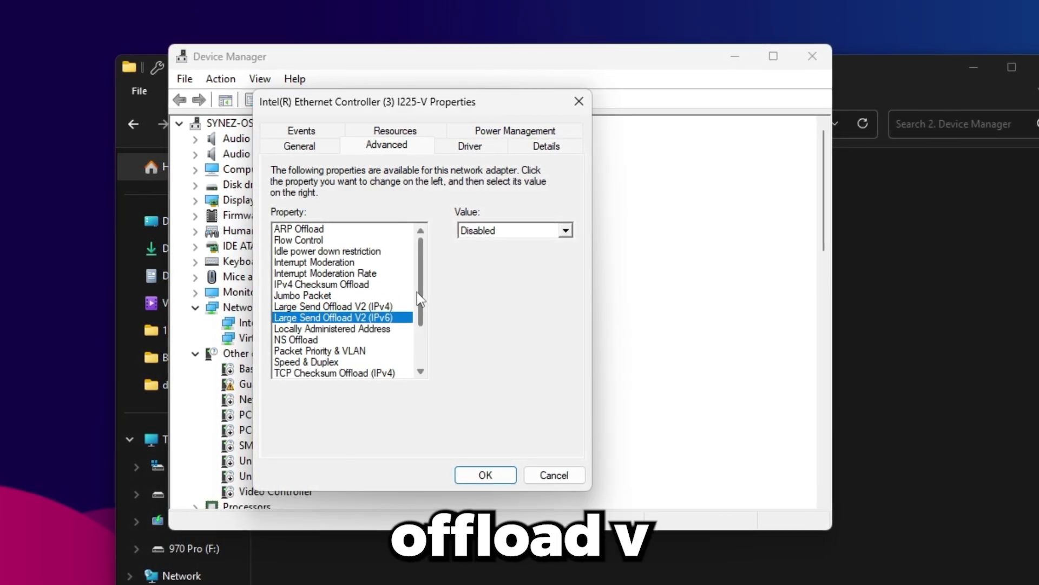
Step: Set Packet Priority & VLAN to Packet Priority Enabled
{"action": "left_click_drag", "start_coordinate": [417, 292], "coordinate": [418, 303]}
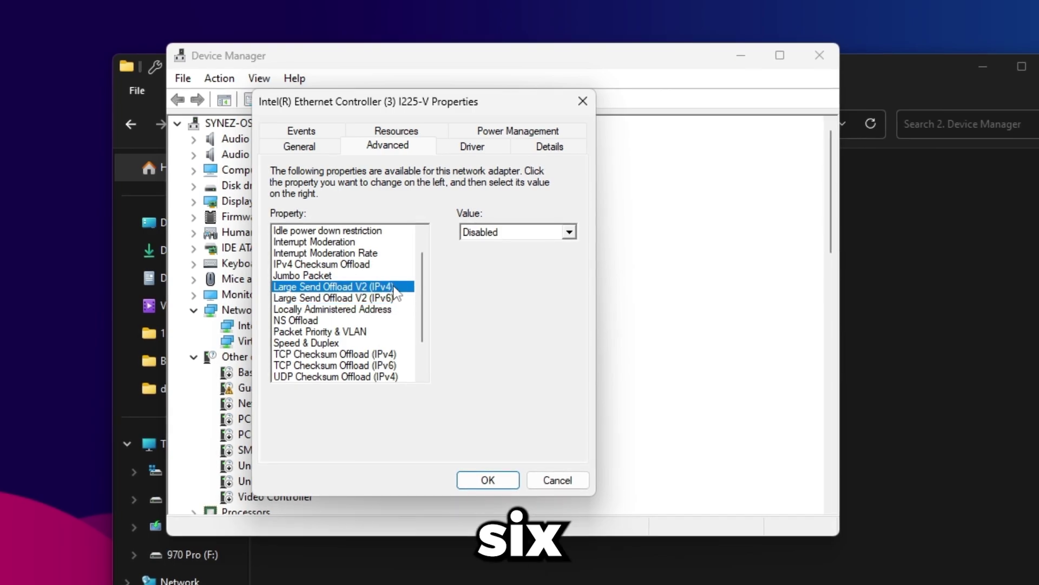
{"action": "scroll", "coordinate": [424, 290], "scroll_direction": "down", "scroll_amount": 1}
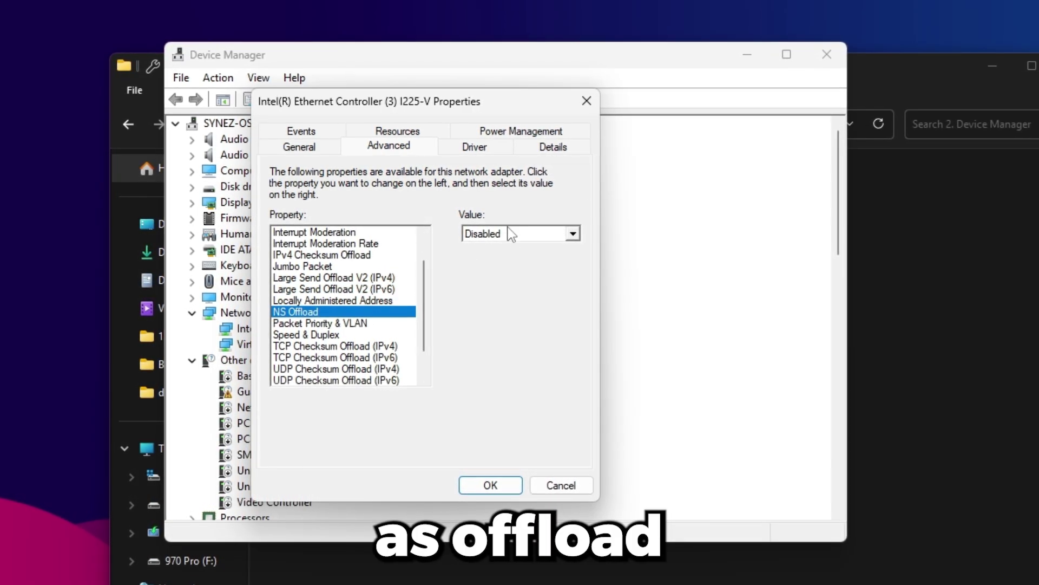
{"action": "key", "text": "Tab"}
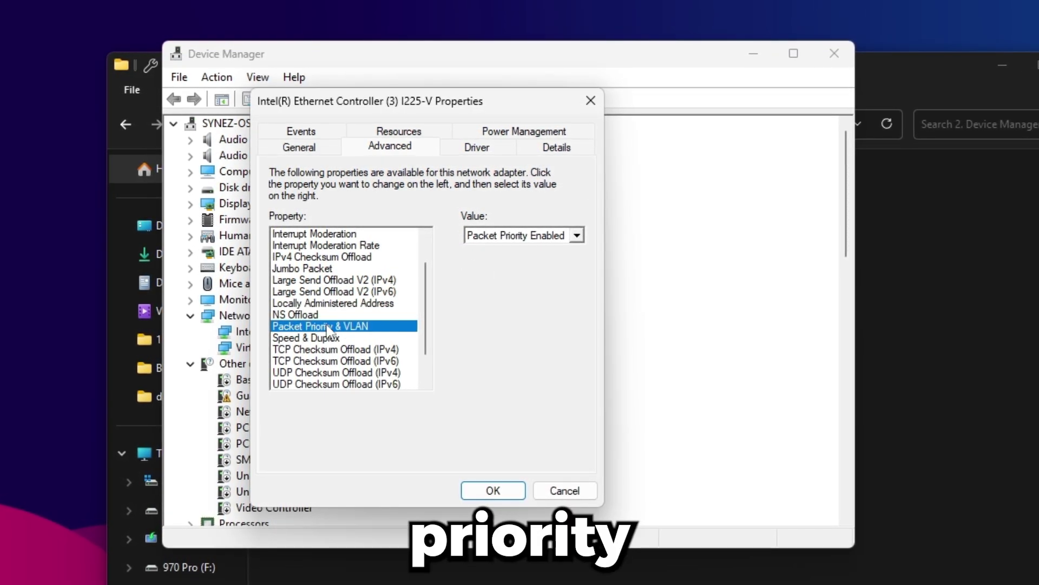
{"action": "left_click", "coordinate": [515, 277]}
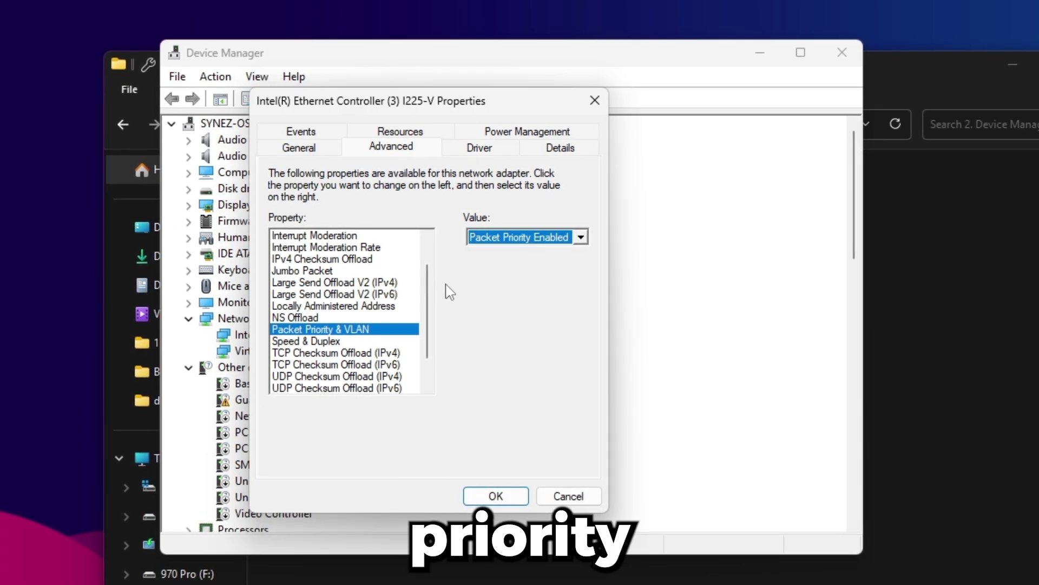
Step: Set Speed & Duplex to 2.5 Gbps Full Duplex
{"action": "scroll", "coordinate": [430, 311], "scroll_direction": "down", "scroll_amount": 2}
{"action": "left_click", "coordinate": [568, 246]}
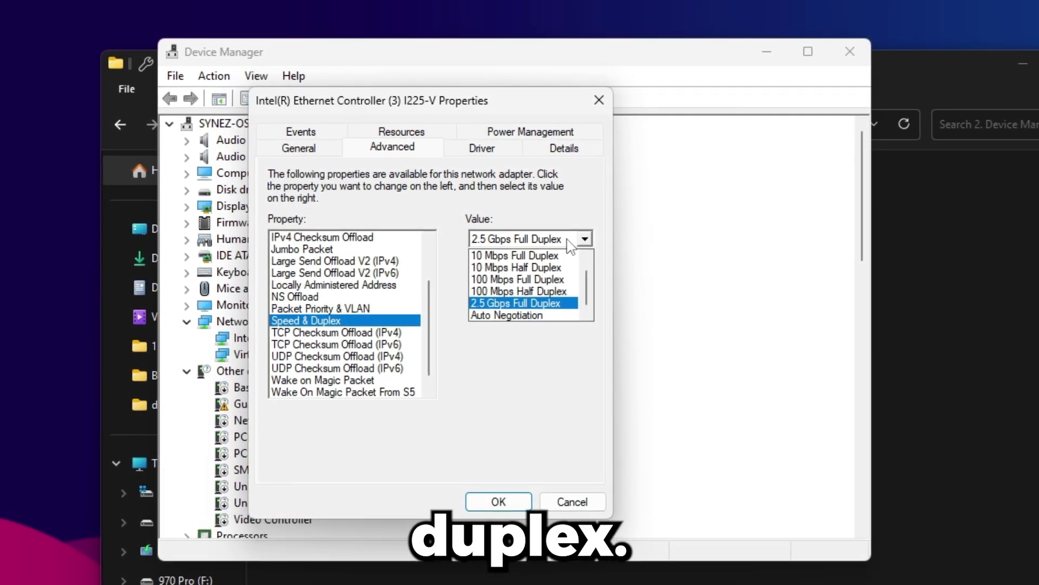
{"action": "left_click", "coordinate": [529, 307]}
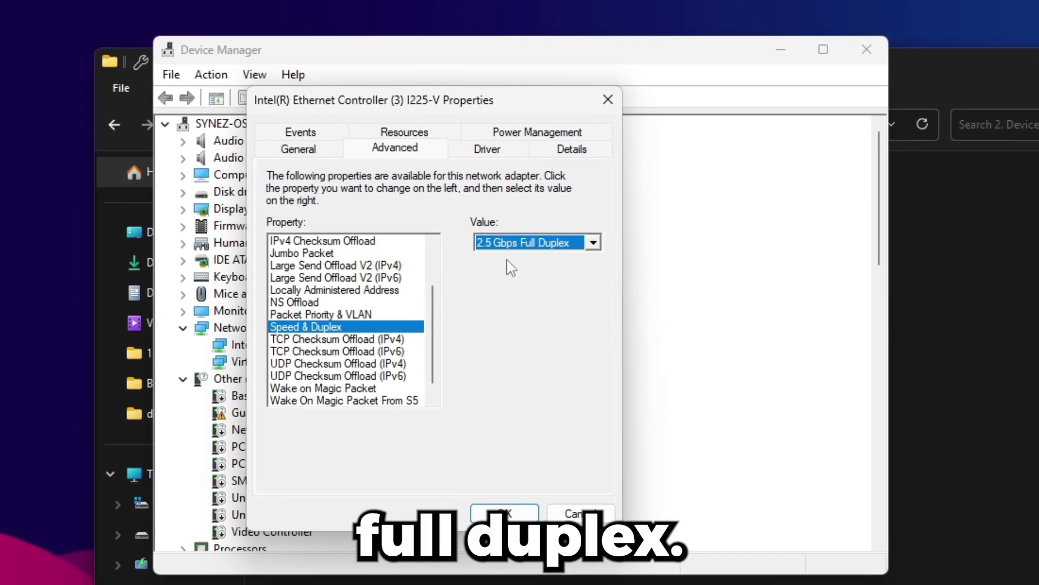
{"action": "key", "text": "alt+Down"}
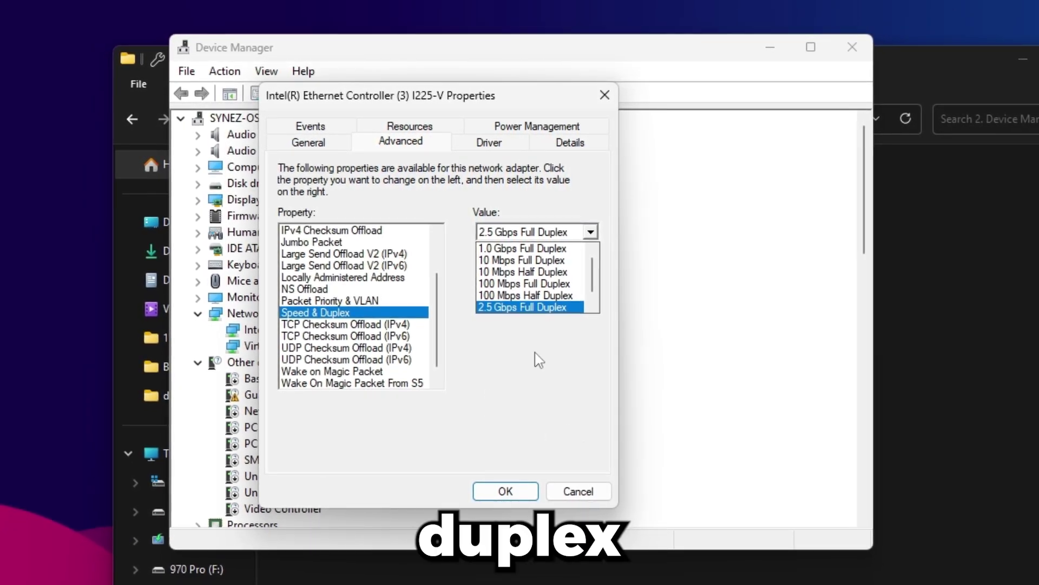
{"action": "left_click", "coordinate": [587, 233]}
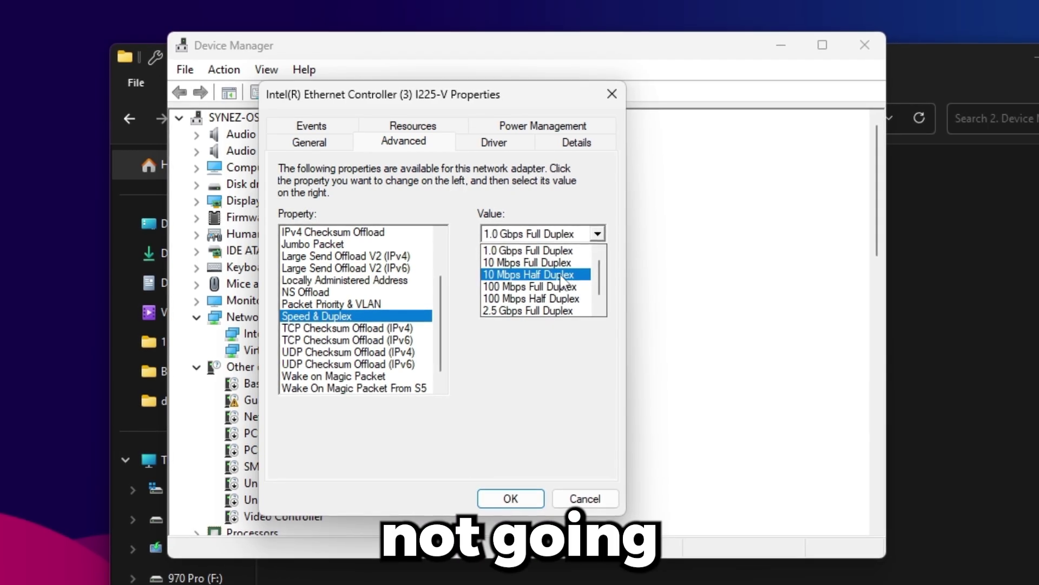
{"action": "left_click", "coordinate": [558, 300]}
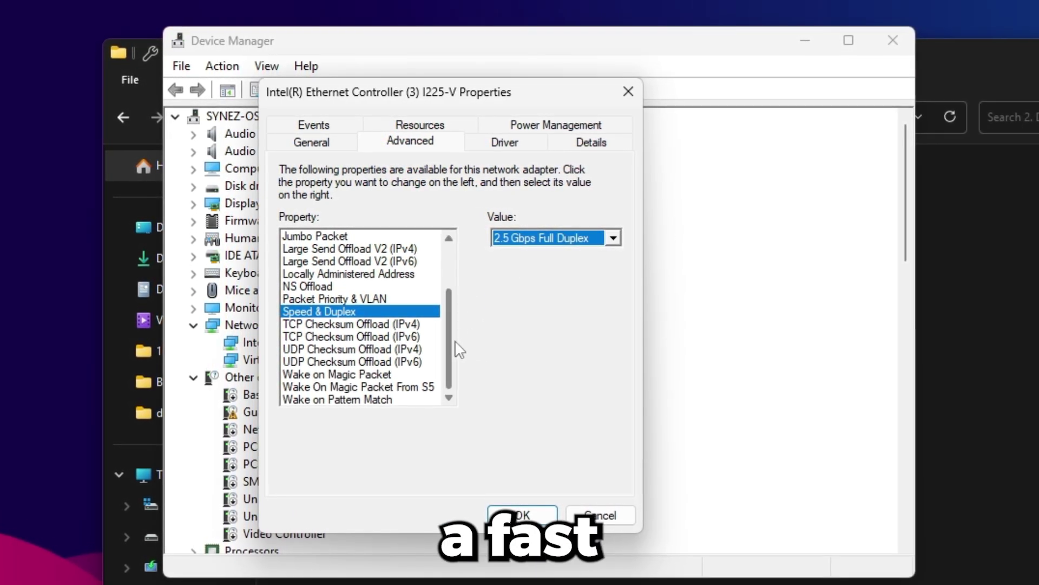
Step: Set the UDP checksum offload properties and Wake on Pattern Match to Disabled
{"action": "left_click", "coordinate": [322, 326]}
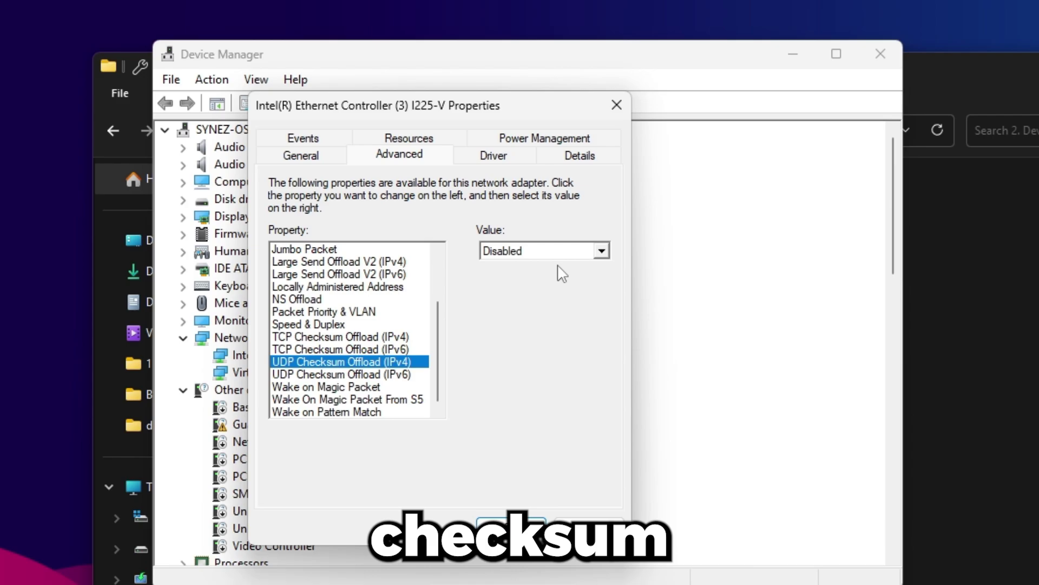
{"action": "left_click", "coordinate": [547, 250]}
{"action": "left_click", "coordinate": [503, 269]}
{"action": "left_click", "coordinate": [347, 375]}
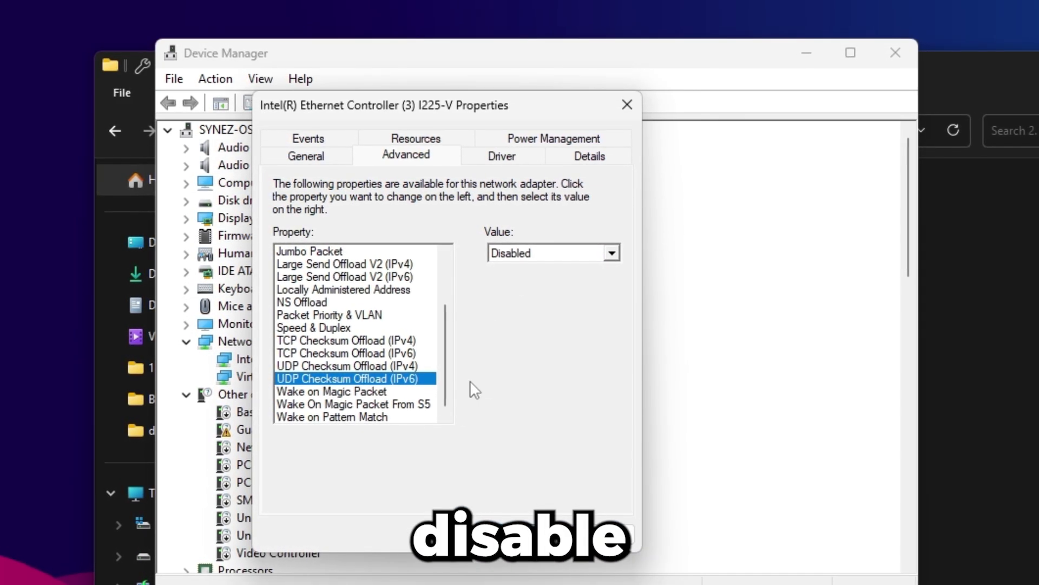
{"action": "left_click", "coordinate": [331, 404]}
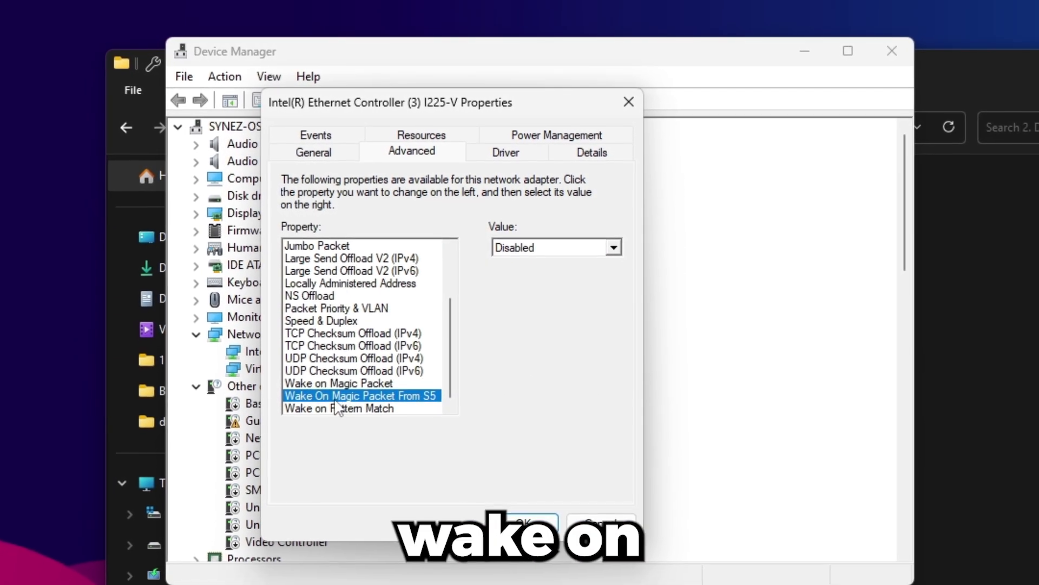
{"action": "left_click", "coordinate": [337, 408]}
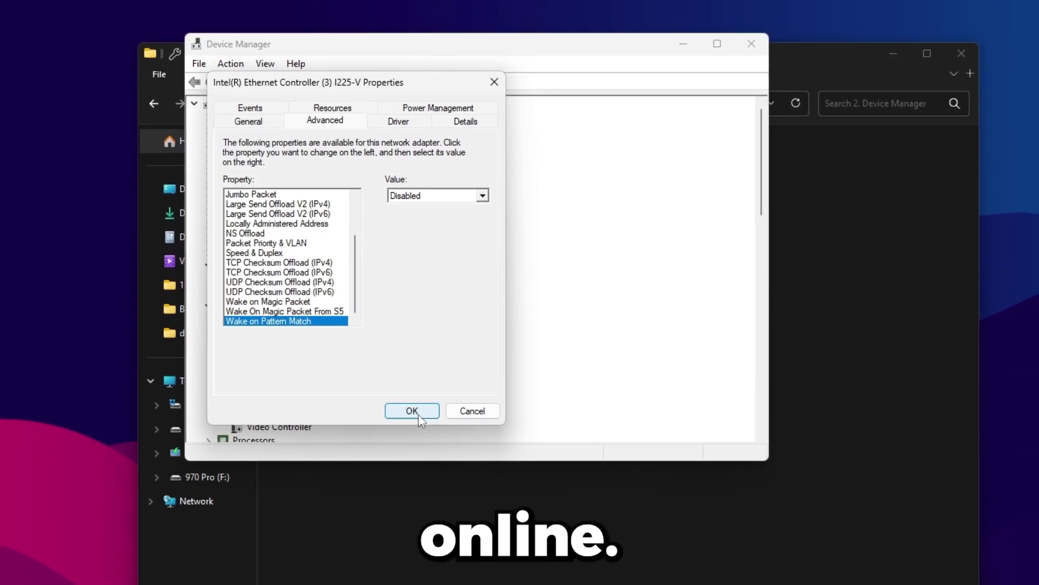
Step: Apply the adapter changes, close Device Manager and return to the Network Optimization folder
{"action": "left_click", "coordinate": [420, 418]}
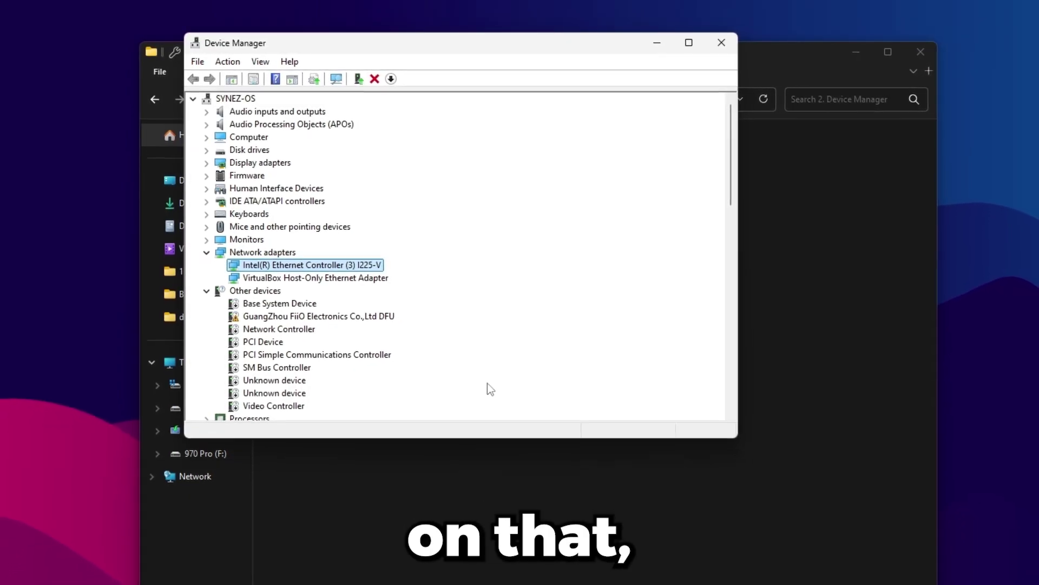
{"action": "left_click", "coordinate": [698, 41]}
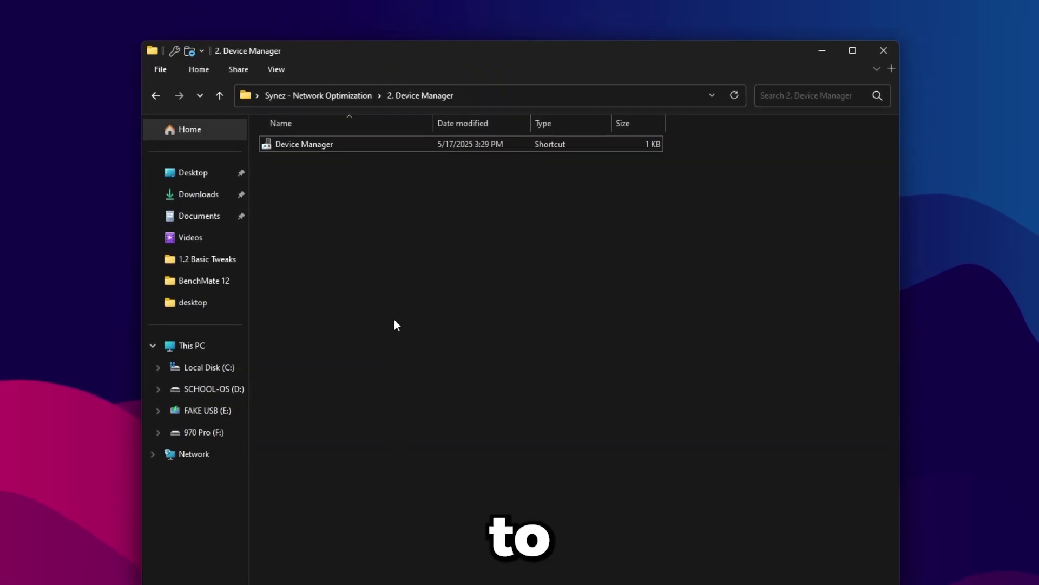
{"action": "left_click", "coordinate": [157, 96]}
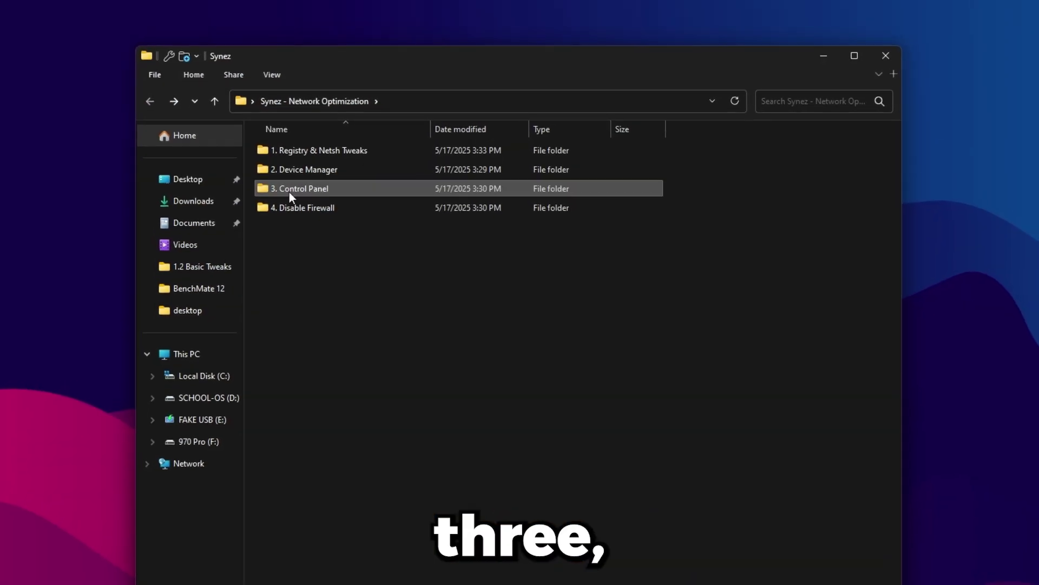
Step: Open Network and Sharing Center from the 3. Control Panel folder and show the Ethernet status
{"action": "double_click", "coordinate": [287, 186]}
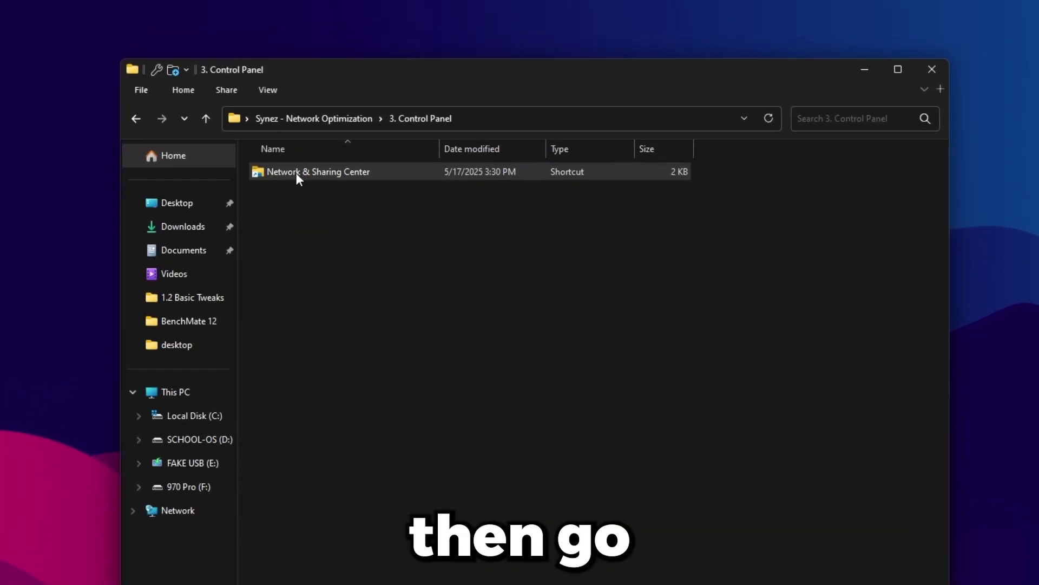
{"action": "double_click", "coordinate": [297, 168]}
{"action": "left_click_drag", "start_coordinate": [496, 103], "coordinate": [414, 69]}
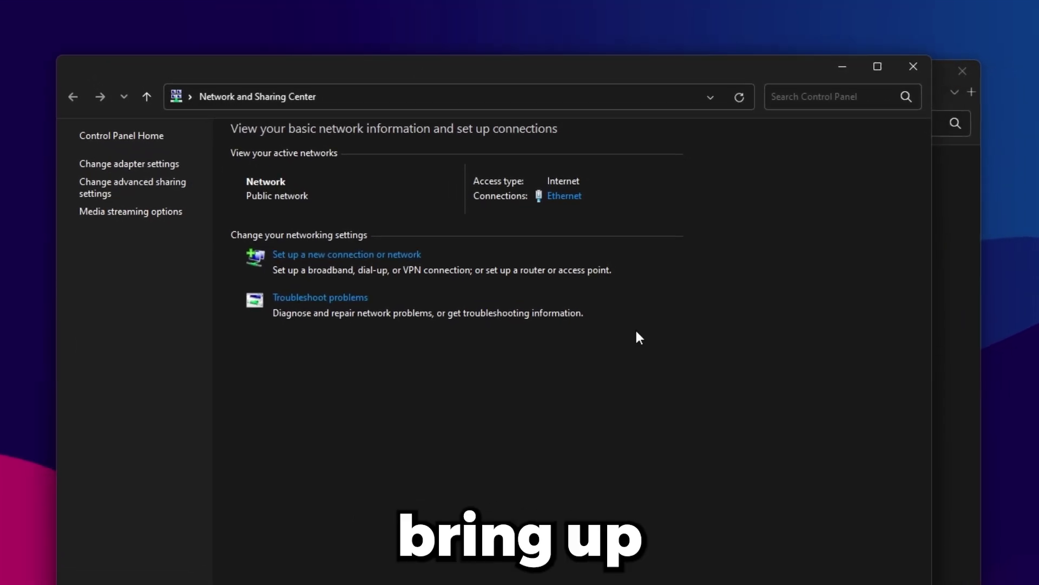
{"action": "left_click", "coordinate": [563, 194]}
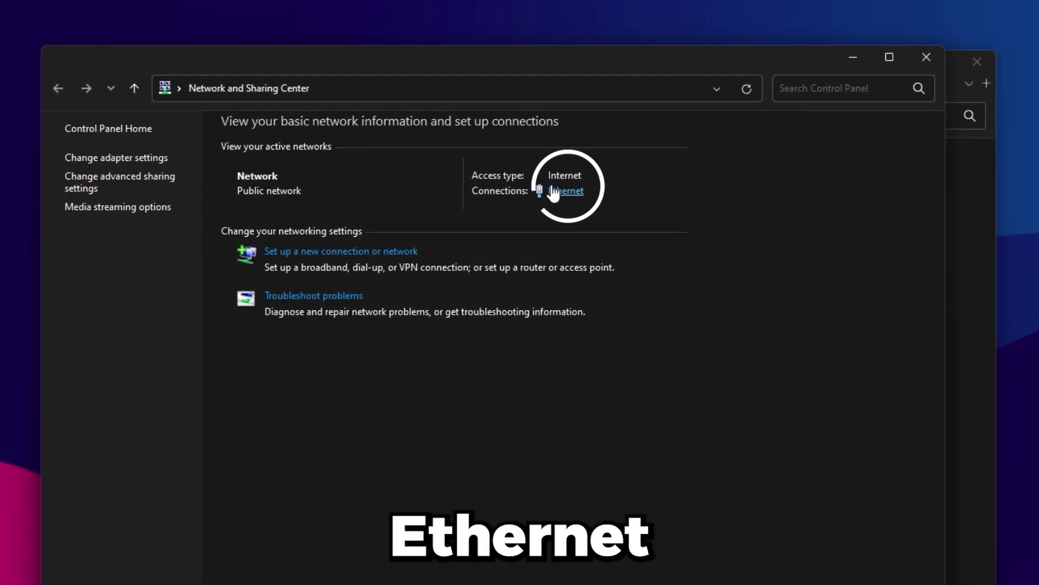
{"action": "left_click_drag", "start_coordinate": [536, 244], "coordinate": [464, 149]}
Step: Untick Client for Microsoft Networks, File and Printer Sharing, VirtualBox driver and other unneeded Ethernet items
{"action": "left_click", "coordinate": [395, 459]}
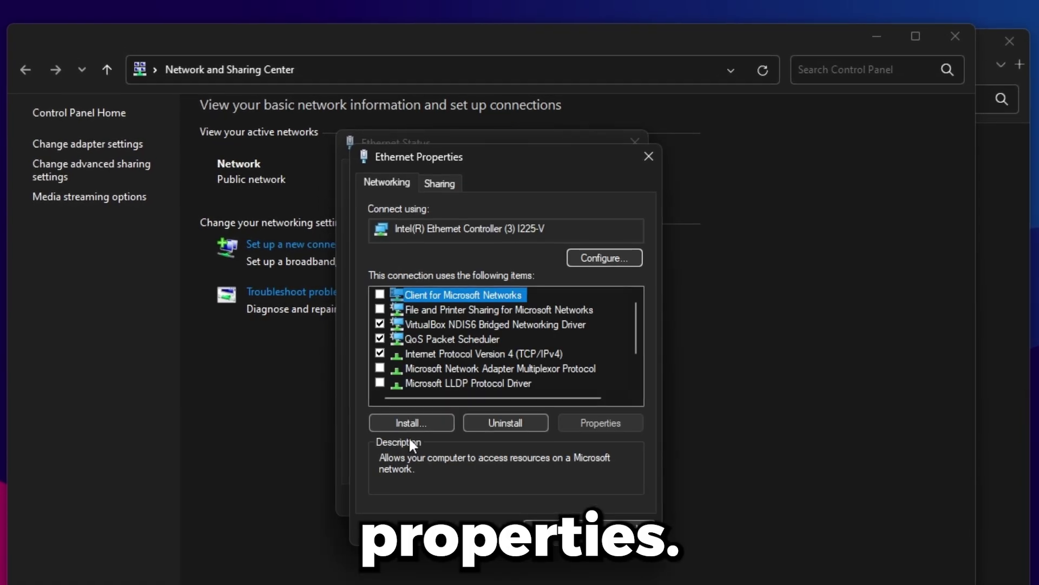
{"action": "left_click_drag", "start_coordinate": [638, 318], "coordinate": [641, 352]}
{"action": "scroll", "coordinate": [642, 346], "scroll_direction": "up", "scroll_amount": 1}
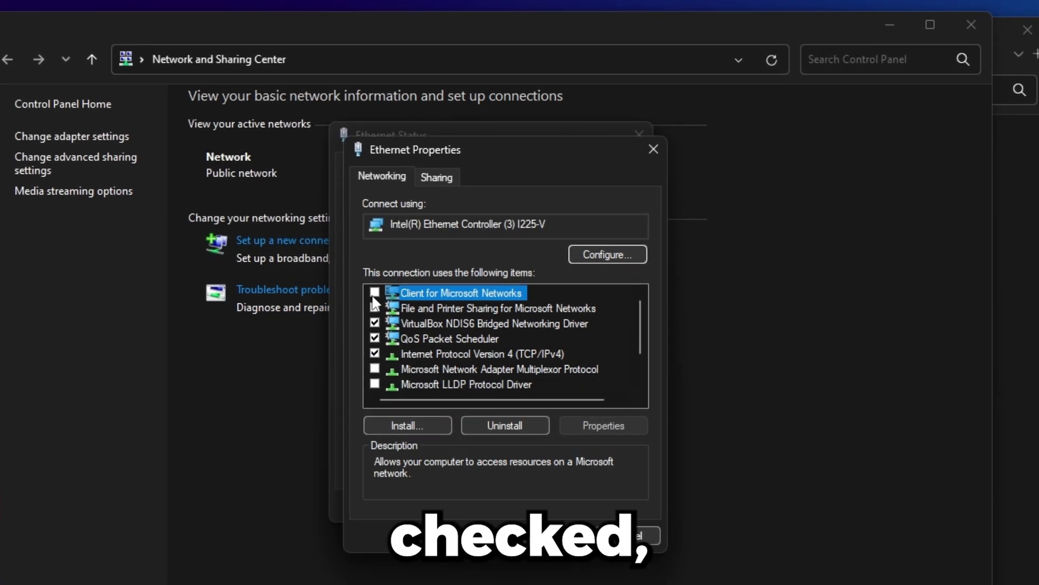
{"action": "left_click", "coordinate": [376, 304]}
{"action": "left_click", "coordinate": [377, 367]}
{"action": "left_click", "coordinate": [376, 383]}
{"action": "scroll", "coordinate": [378, 379], "scroll_direction": "down", "scroll_amount": 1}
{"action": "left_click", "coordinate": [376, 355]}
{"action": "left_click", "coordinate": [373, 368]}
{"action": "scroll", "coordinate": [418, 377], "scroll_direction": "up", "scroll_amount": 1}
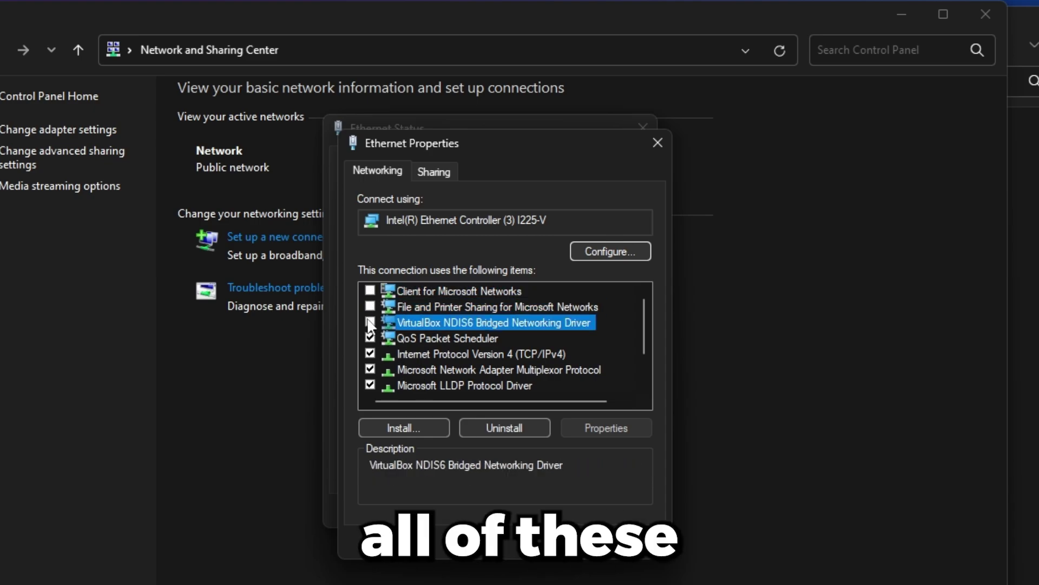
Step: Select Internet Protocol Version 4 (TCP/IPv4), leaving it and QoS Packet Scheduler enabled
{"action": "left_click", "coordinate": [406, 354]}
{"action": "scroll", "coordinate": [375, 368], "scroll_direction": "down", "scroll_amount": 1}
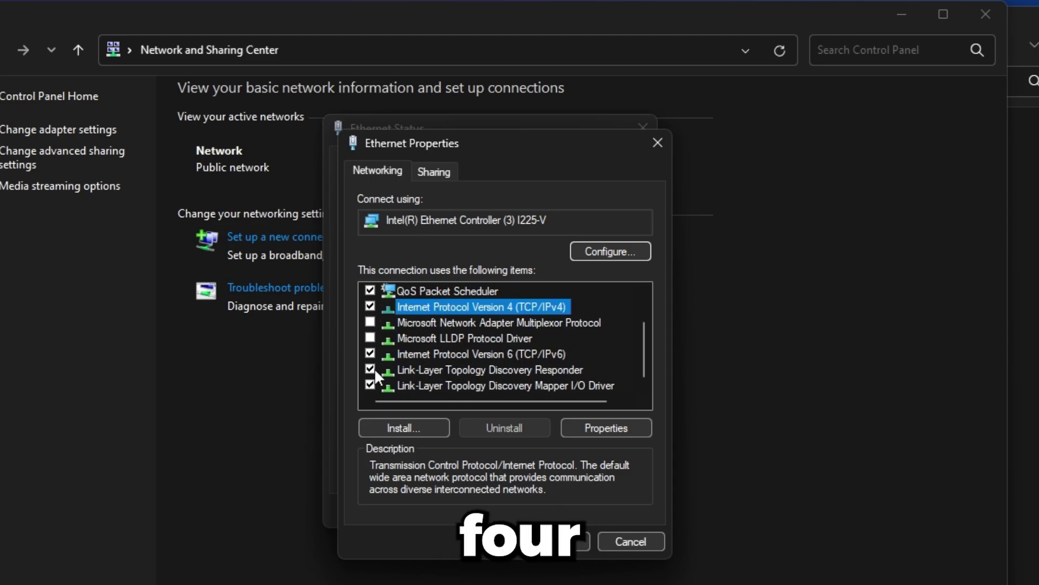
{"action": "left_click", "coordinate": [401, 355]}
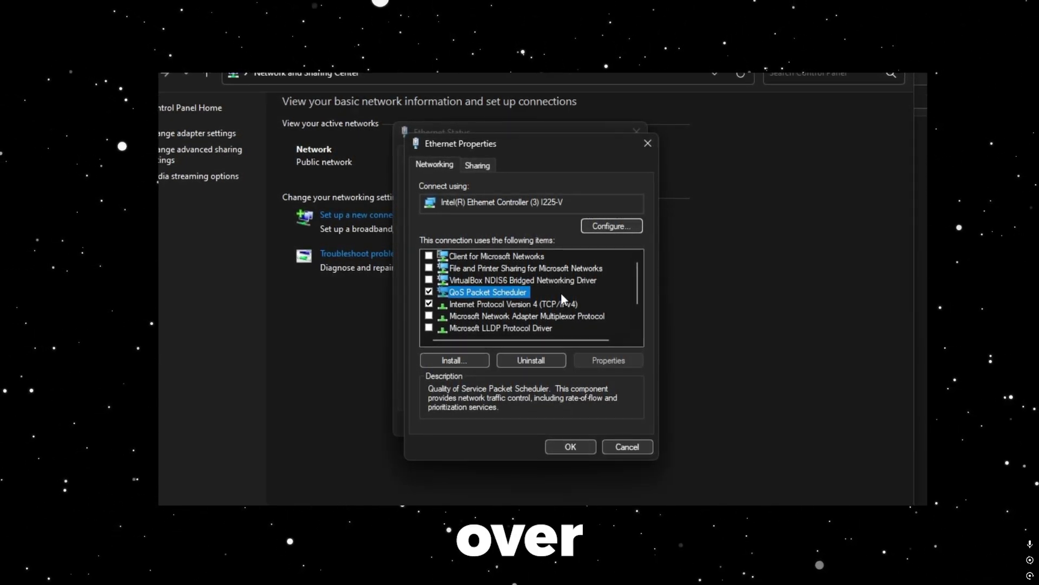
{"action": "left_click", "coordinate": [564, 306]}
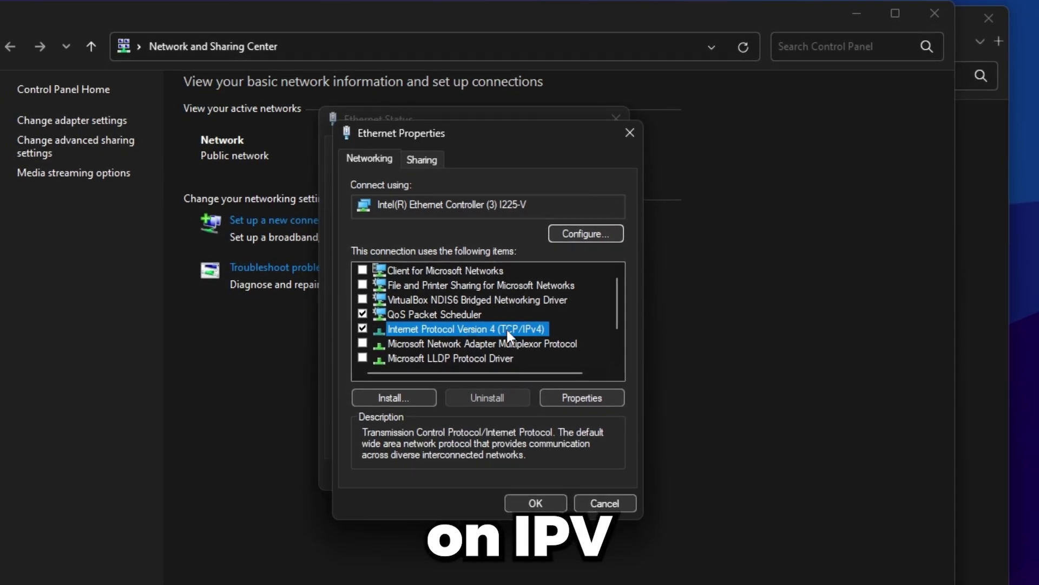
Step: In IPv4's advanced WINS settings, untick LMHOSTS lookup and disable NetBIOS over TCP/IP
{"action": "left_click", "coordinate": [583, 392]}
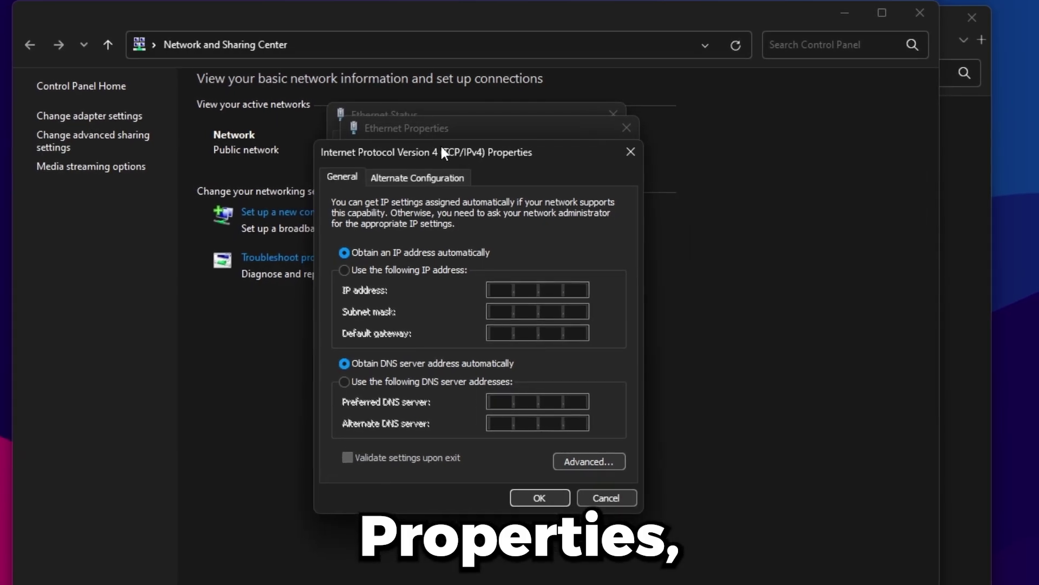
{"action": "left_click", "coordinate": [591, 460]}
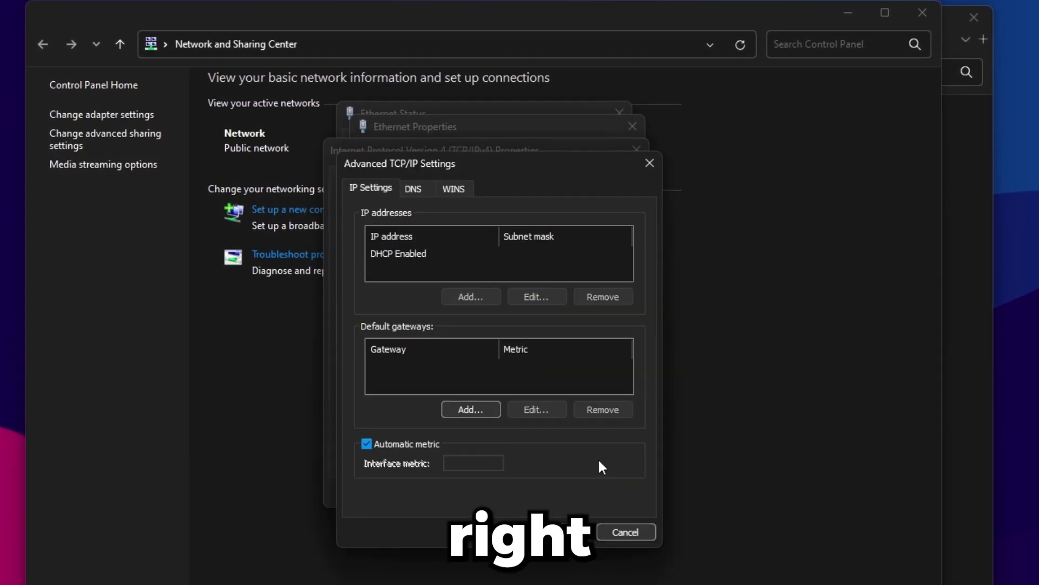
{"action": "left_click", "coordinate": [454, 192]}
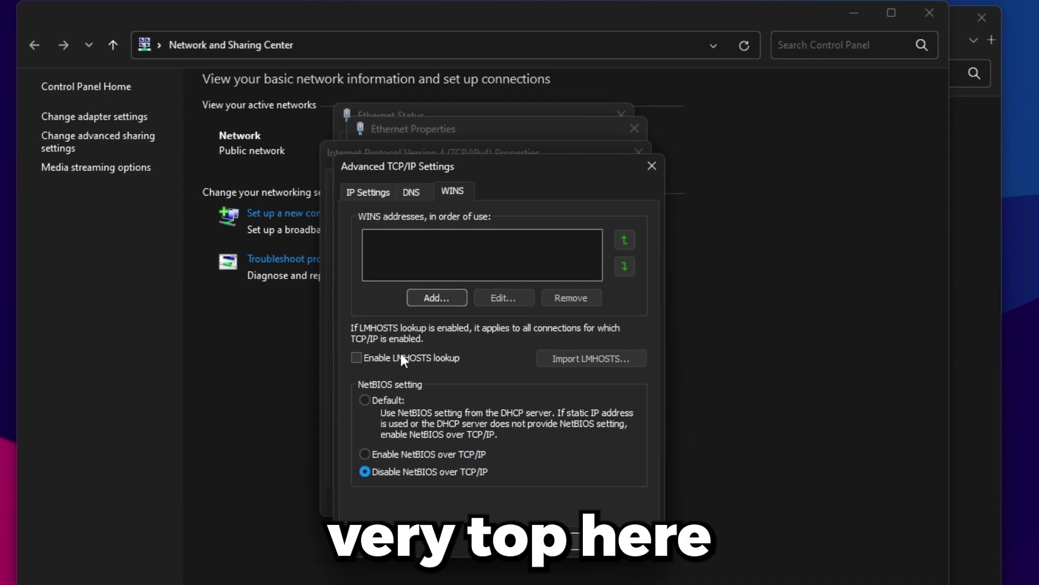
{"action": "left_click", "coordinate": [364, 402]}
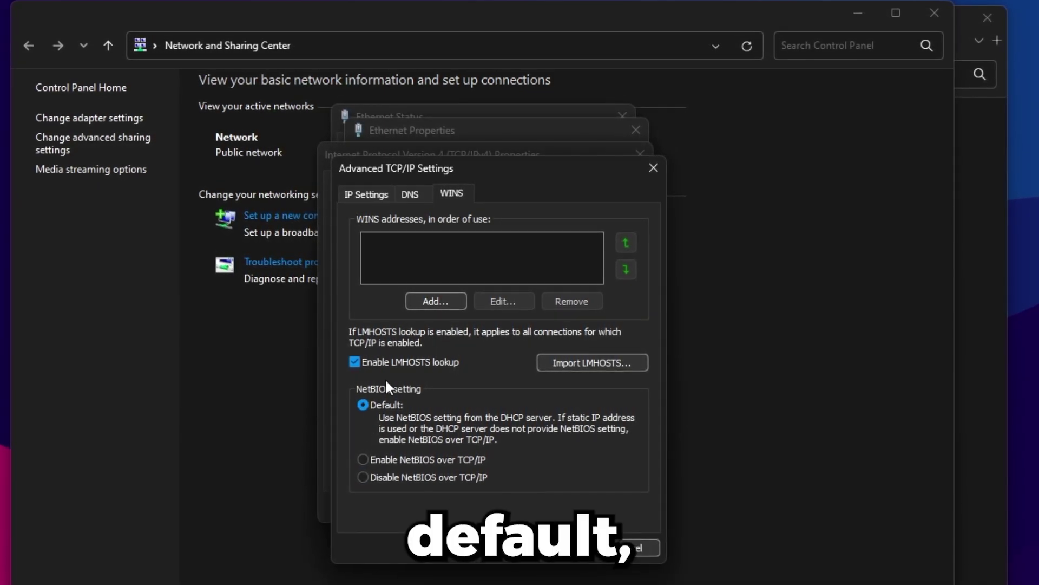
{"action": "left_click", "coordinate": [356, 360]}
{"action": "left_click", "coordinate": [362, 479]}
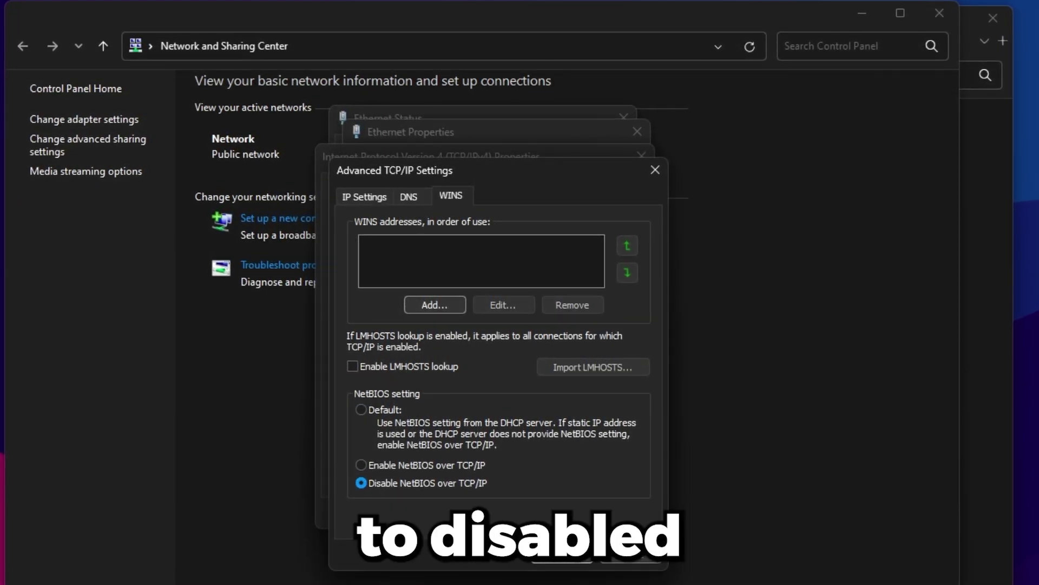
{"action": "left_click", "coordinate": [557, 553]}
Step: Close the IPv4 Properties, Ethernet Properties and Ethernet Status dialogs
{"action": "left_click", "coordinate": [550, 507]}
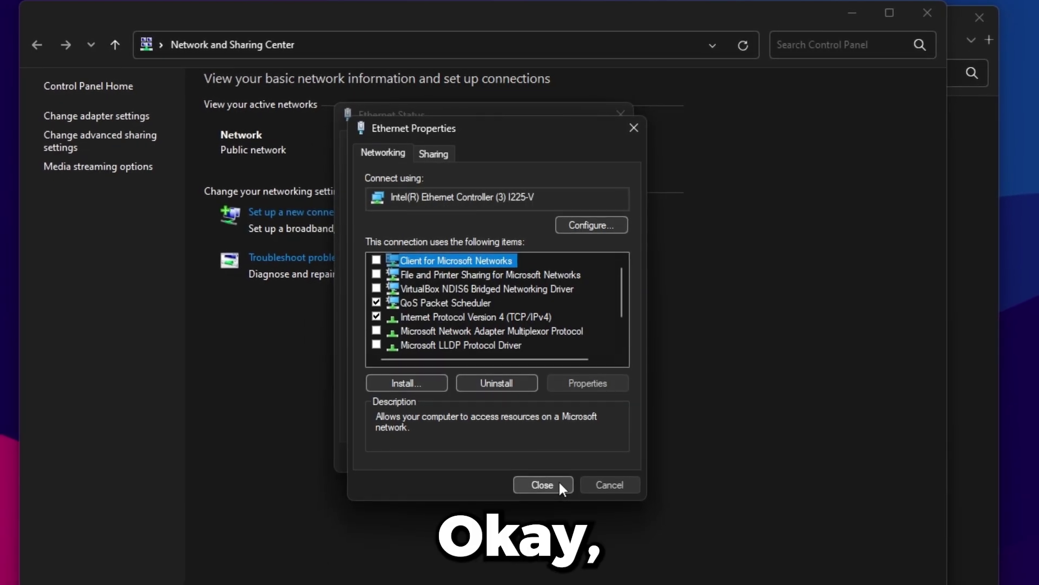
{"action": "left_click", "coordinate": [566, 479]}
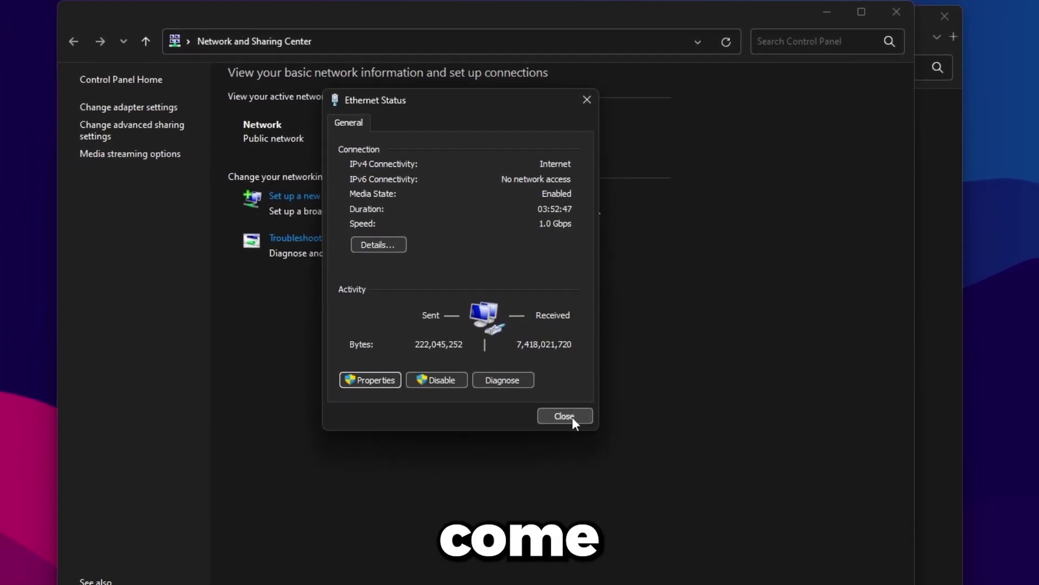
{"action": "left_click", "coordinate": [569, 423]}
Step: Open the firewall on/off page via 4. Disable Firewall > Firewall Settings
{"action": "left_click", "coordinate": [889, 12]}
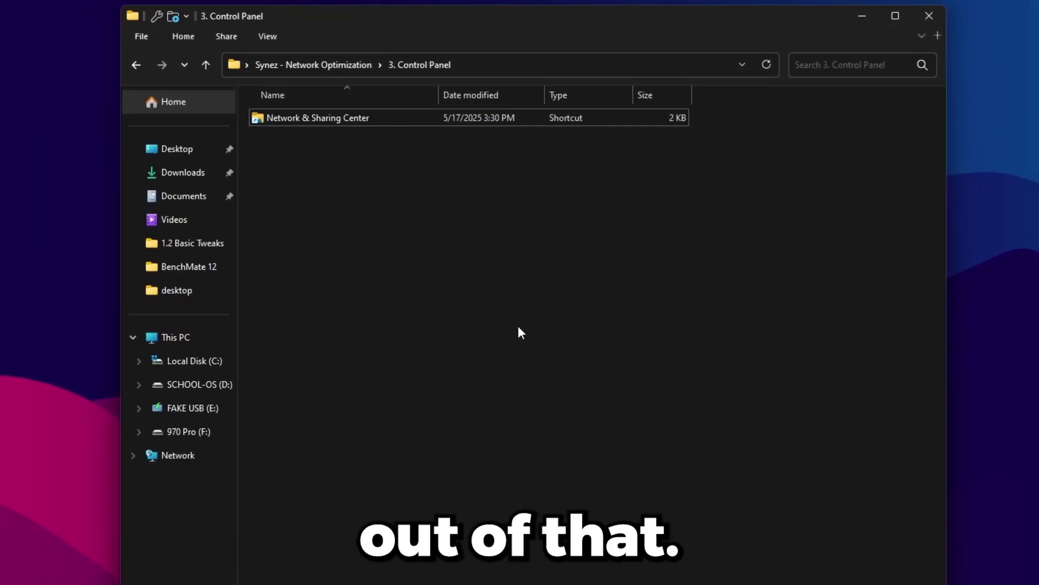
{"action": "key", "text": "alt+Up"}
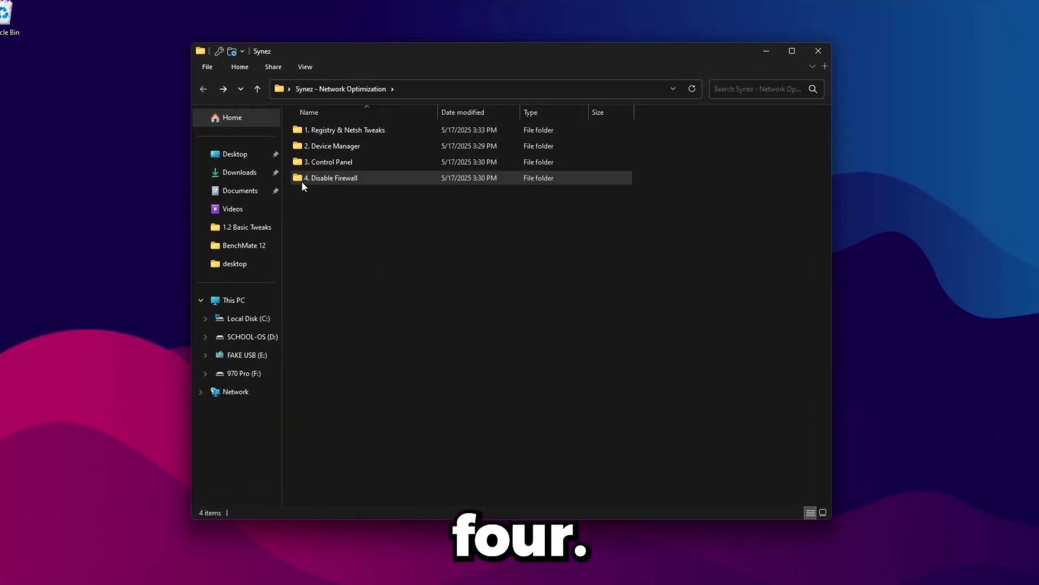
{"action": "double_click", "coordinate": [349, 174]}
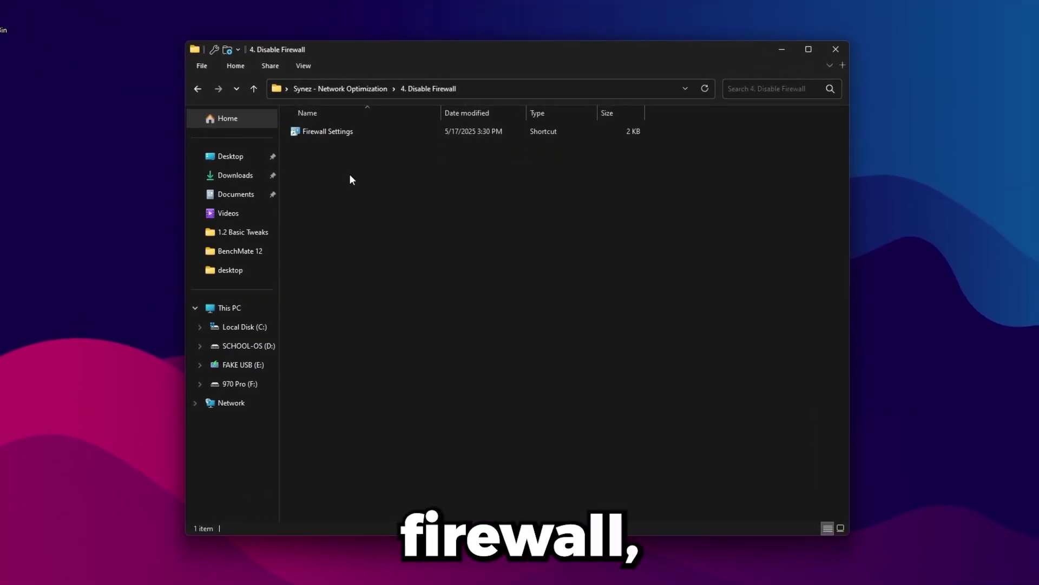
{"action": "double_click", "coordinate": [342, 132]}
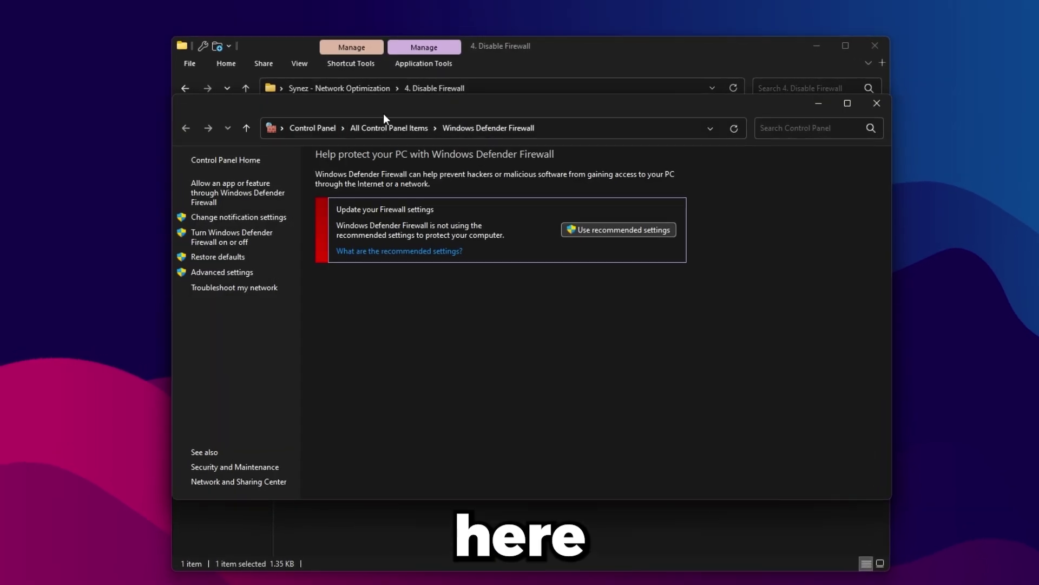
{"action": "left_click_drag", "start_coordinate": [383, 113], "coordinate": [353, 104]}
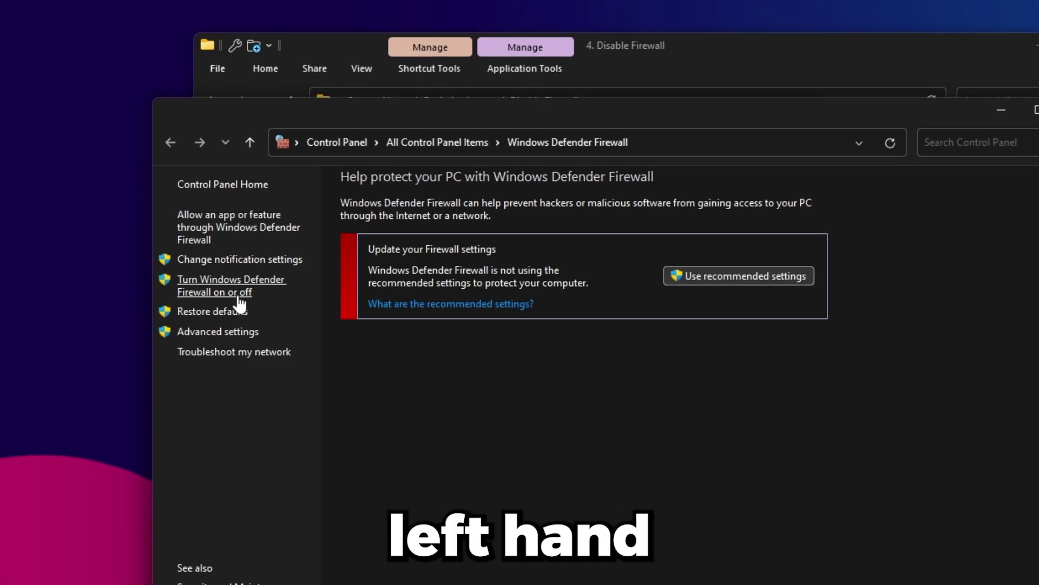
{"action": "left_click", "coordinate": [210, 292]}
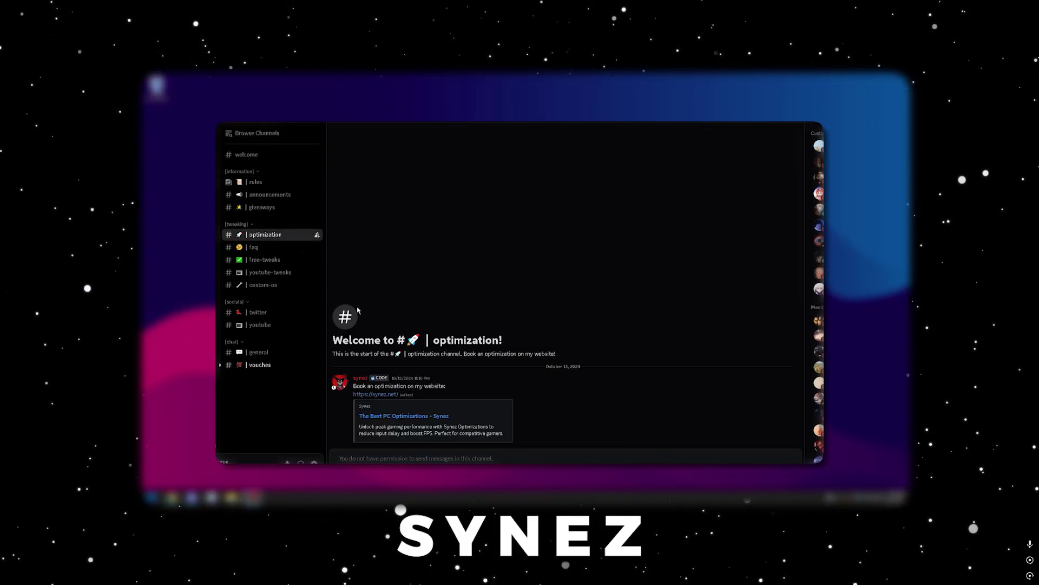
Step: Open the synez.net link from the Discord optimization channel to load the Synez homepage
{"action": "left_click", "coordinate": [374, 394]}
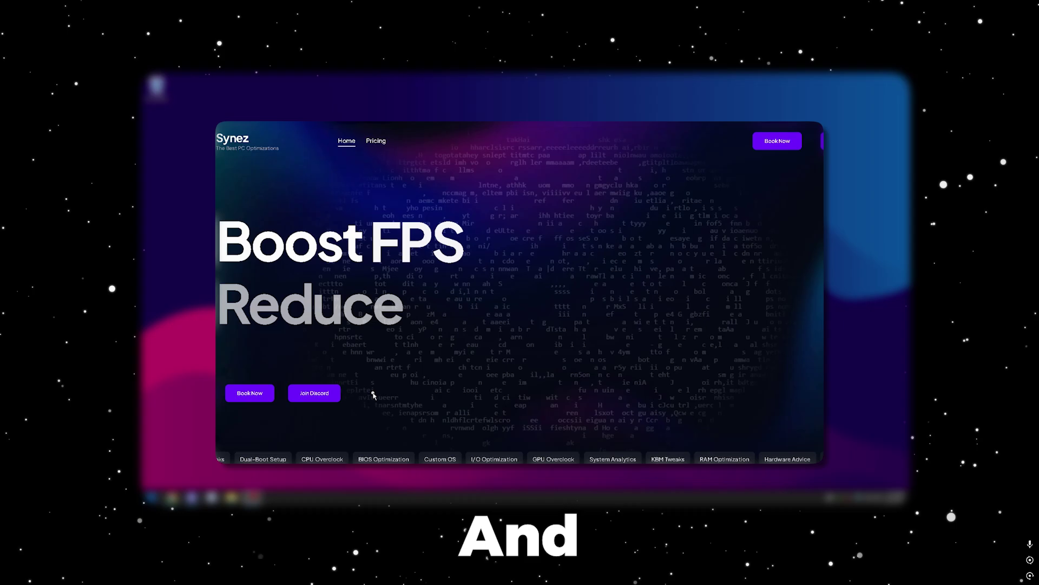